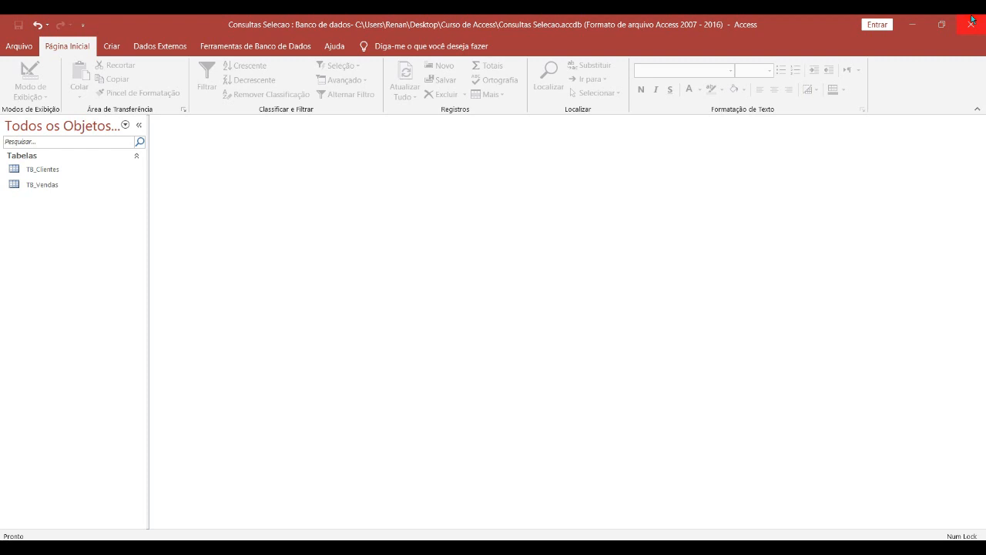
Step: Open the TB_Clientes and TB_Vendas tables to examine their records, and close both
{"action": "double_click", "coordinate": [73, 169]}
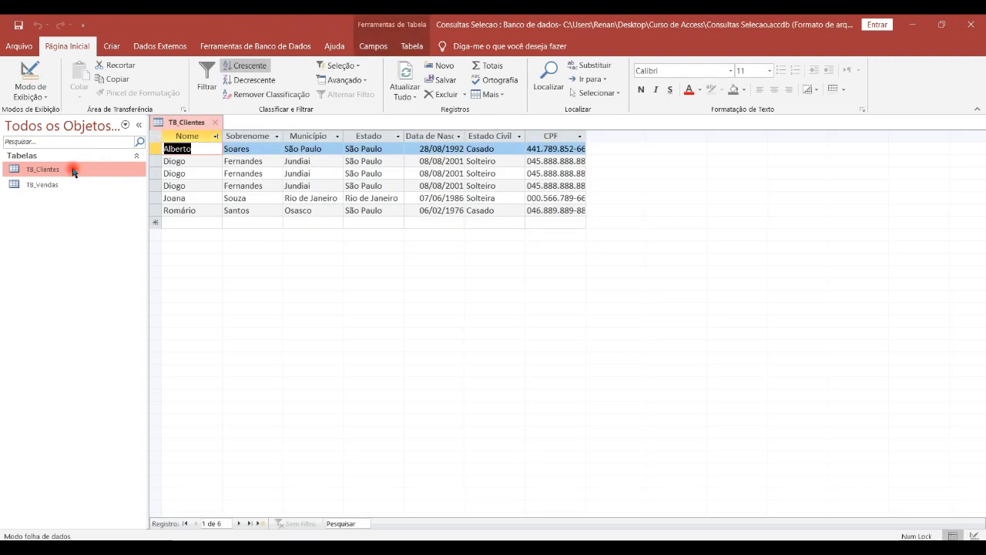
{"action": "double_click", "coordinate": [78, 187]}
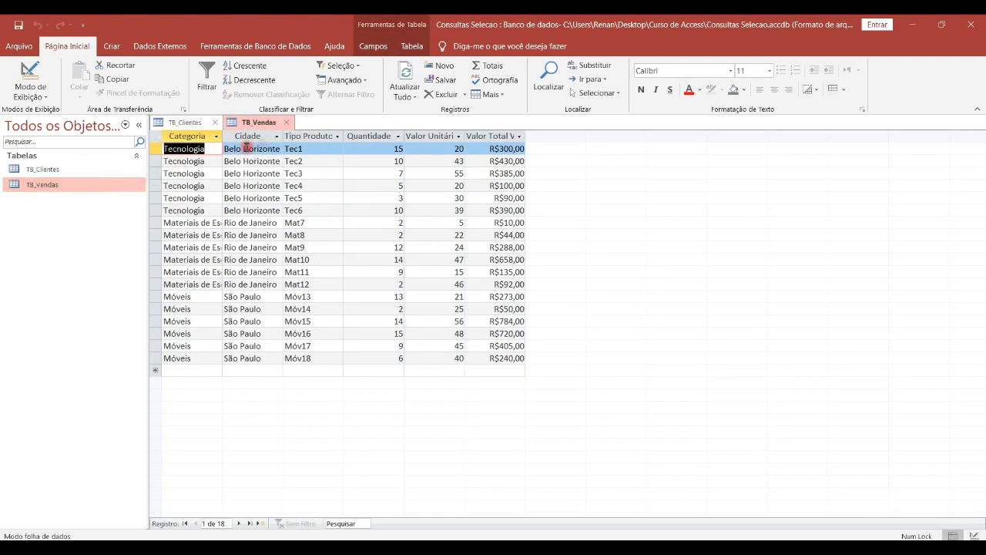
{"action": "left_click", "coordinate": [286, 122]}
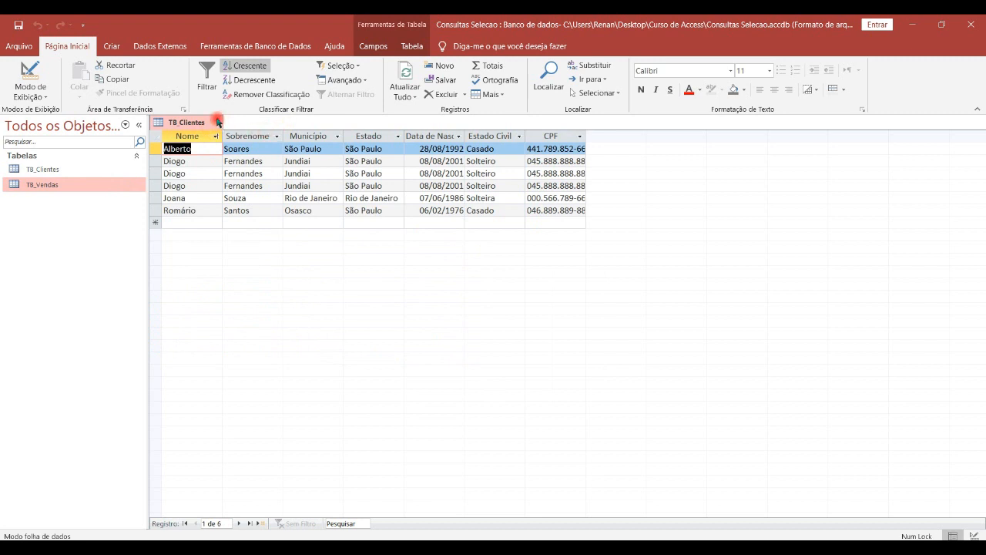
{"action": "left_click", "coordinate": [218, 121]}
Step: Create a new query in design view with TB_Vendas as its source table
{"action": "left_click", "coordinate": [114, 46]}
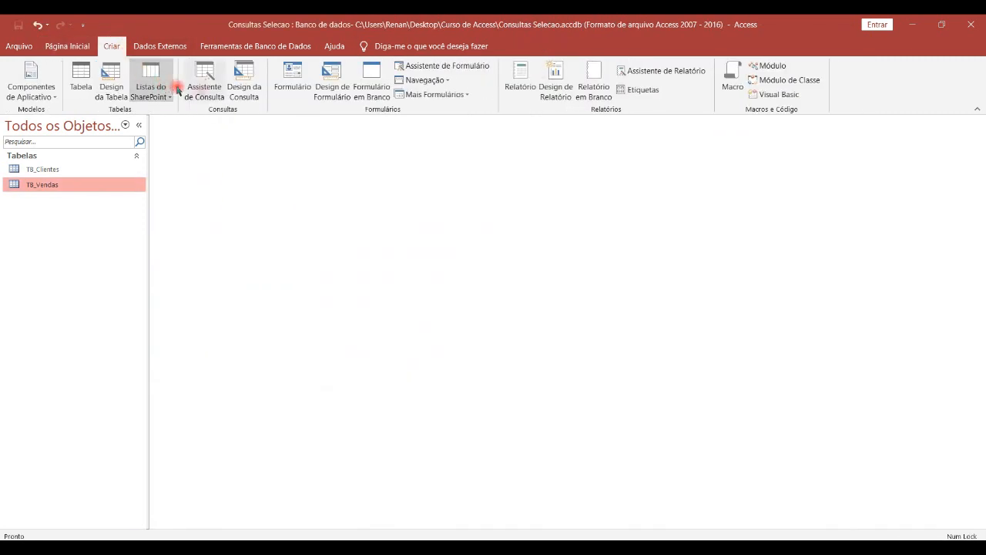
{"action": "left_click", "coordinate": [245, 91]}
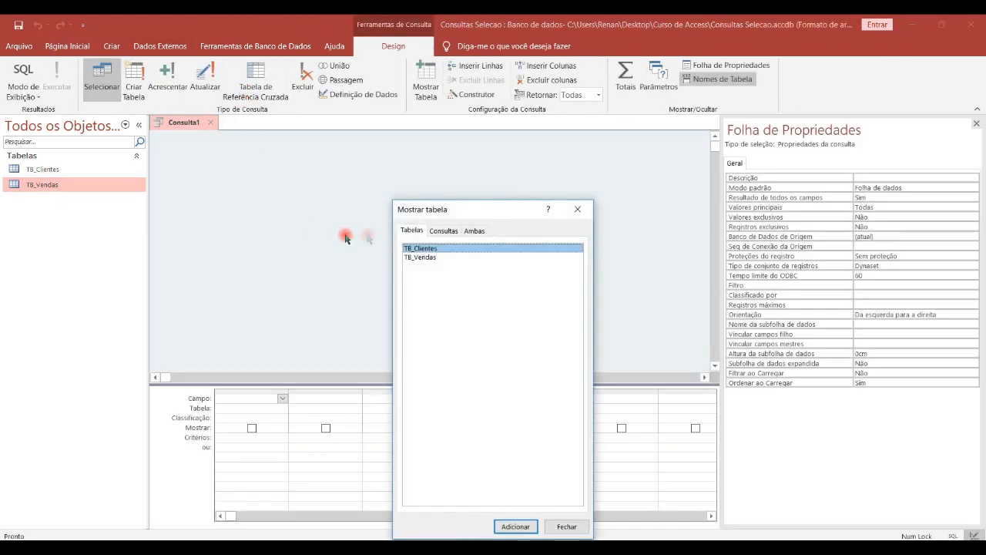
{"action": "double_click", "coordinate": [416, 257]}
{"action": "left_click", "coordinate": [578, 209]}
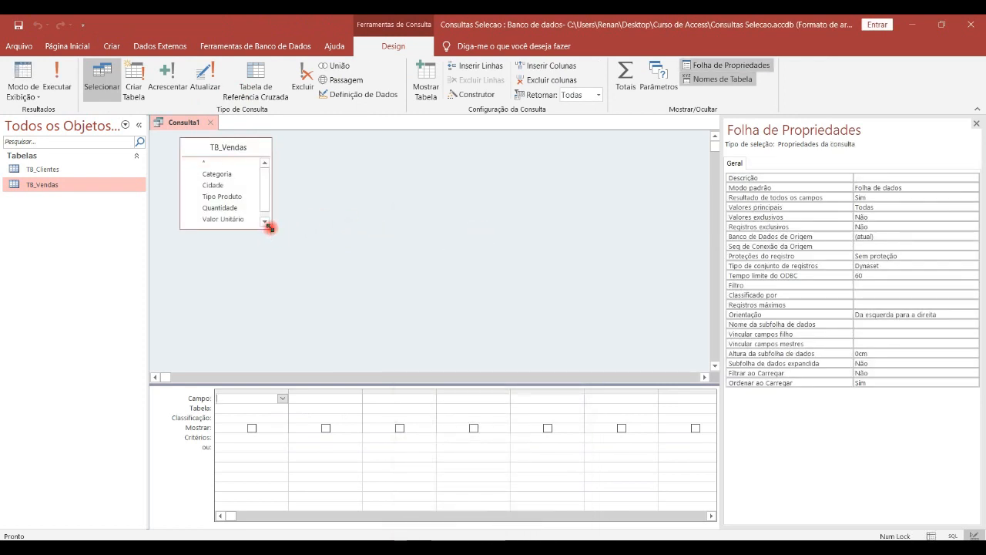
Step: Enlarge the TB_Vendas field list, add all its fields as TB_Vendas.* to the query grid and run the query
{"action": "left_click_drag", "start_coordinate": [269, 223], "coordinate": [299, 229]}
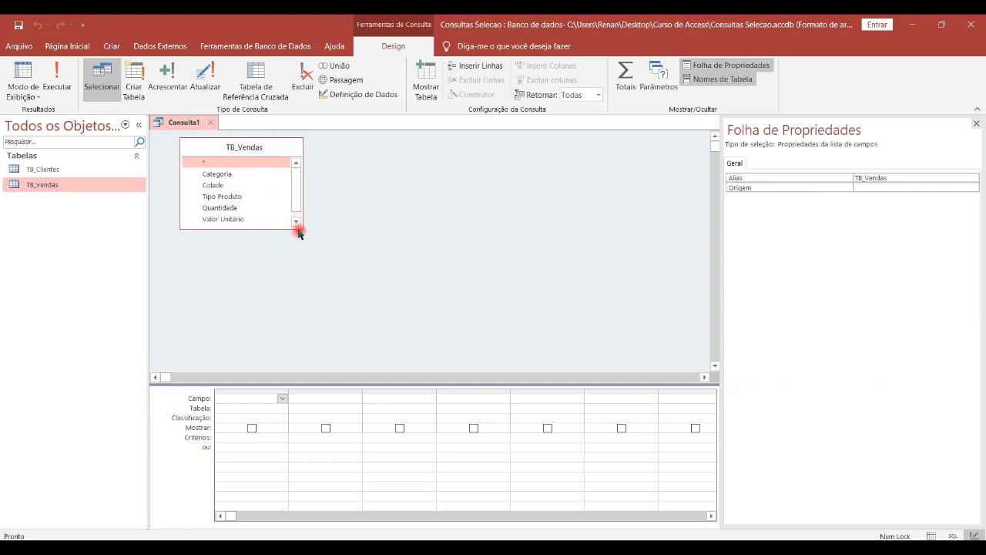
{"action": "left_click", "coordinate": [298, 227]}
{"action": "left_click_drag", "start_coordinate": [298, 230], "coordinate": [286, 309]}
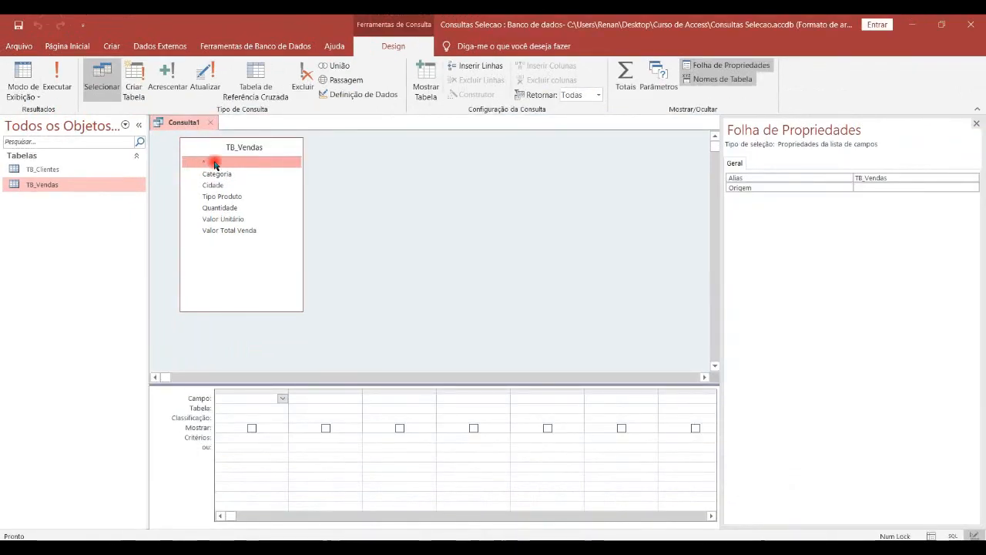
{"action": "double_click", "coordinate": [215, 164]}
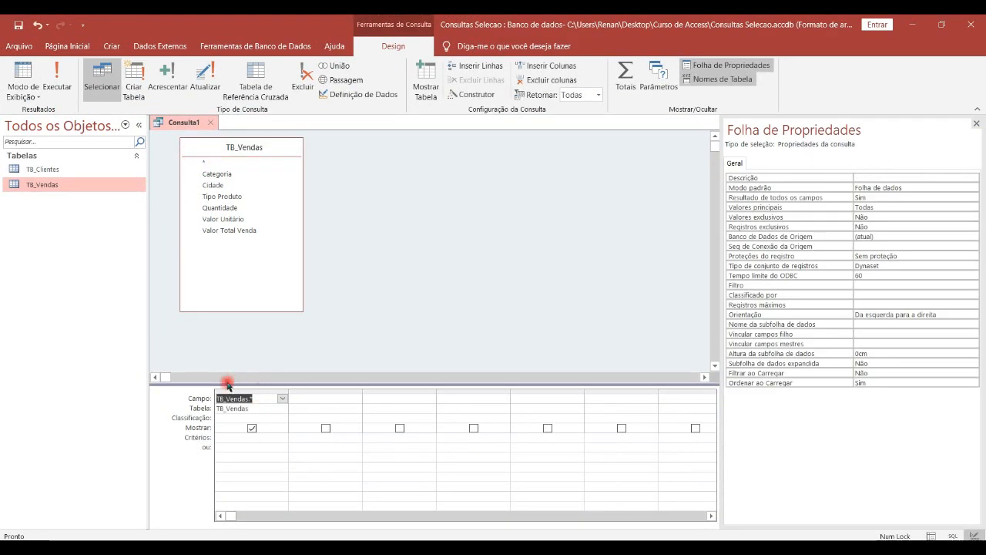
{"action": "left_click", "coordinate": [60, 84]}
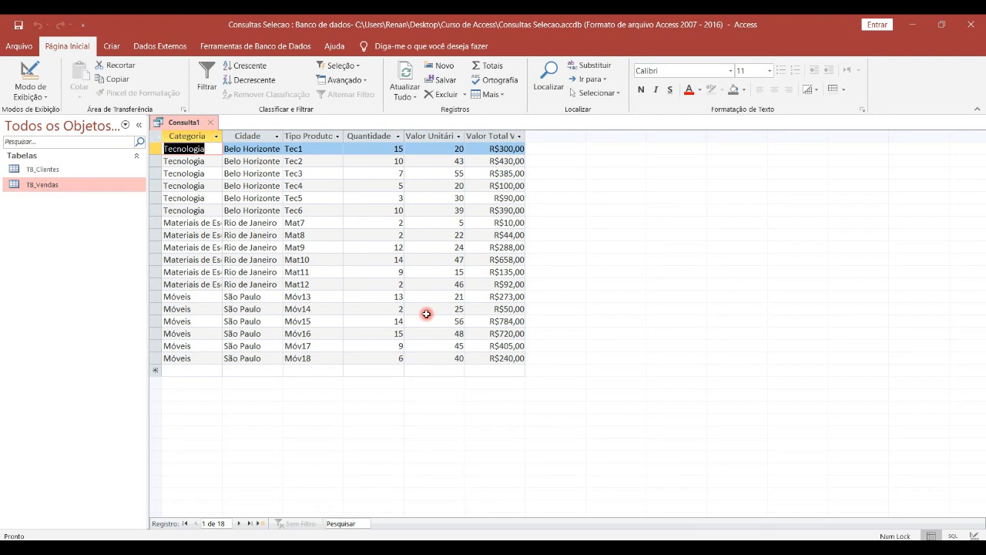
Step: Save the query as con_TodosOsCampos and close it
{"action": "right_click", "coordinate": [188, 126]}
{"action": "left_click", "coordinate": [202, 133]}
{"action": "type", "text": "con"}
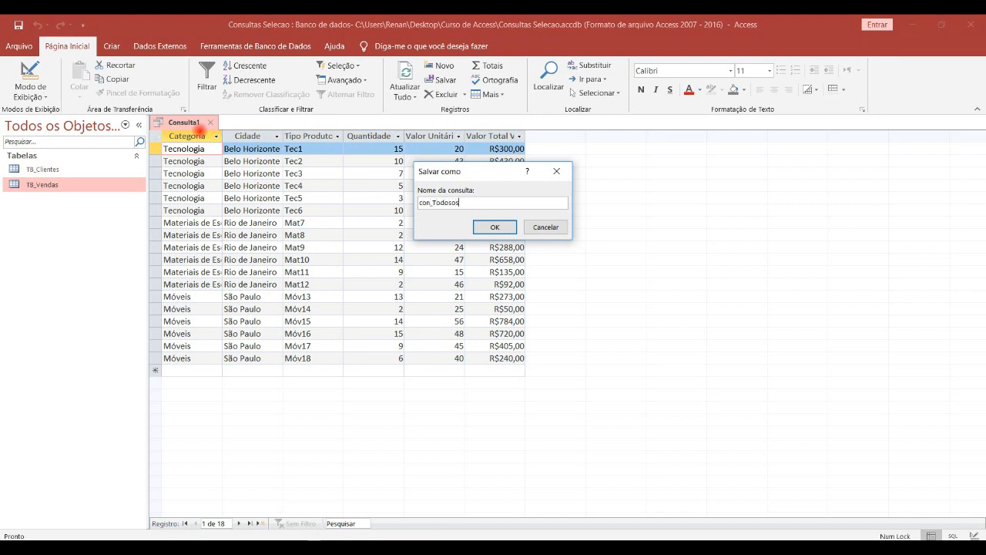
{"action": "type", "text": "_TodosOsCampos"}
{"action": "key", "text": "Return"}
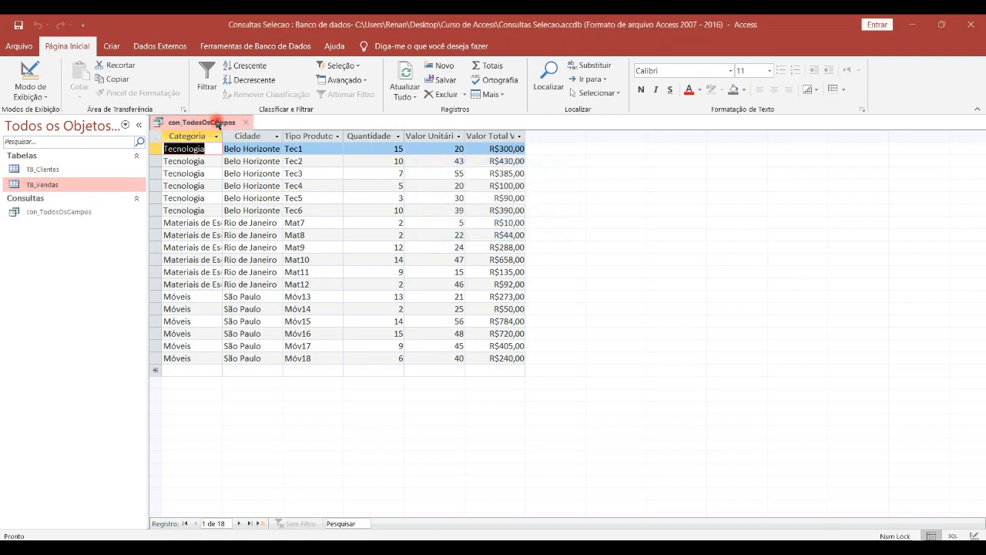
{"action": "left_click", "coordinate": [246, 122]}
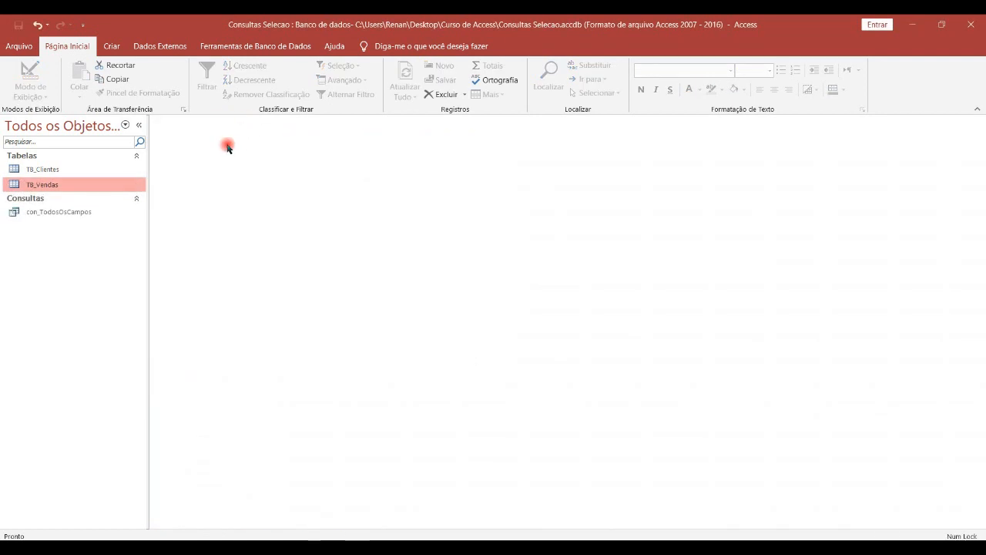
Step: Reopen con_TodosOsCampos in design view and replace its TB_Vendas.* column with the Categoria and Cidade fields
{"action": "double_click", "coordinate": [103, 211]}
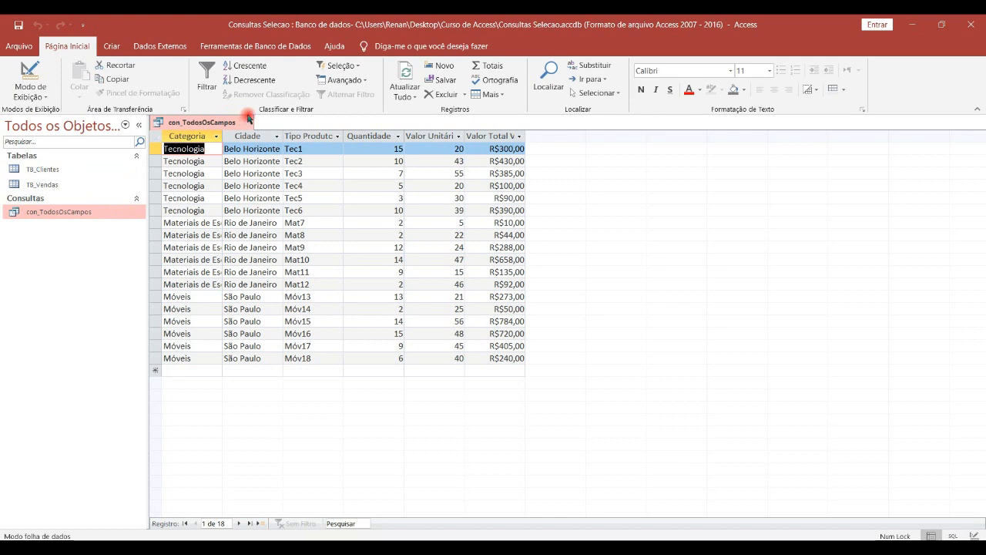
{"action": "left_click", "coordinate": [29, 74]}
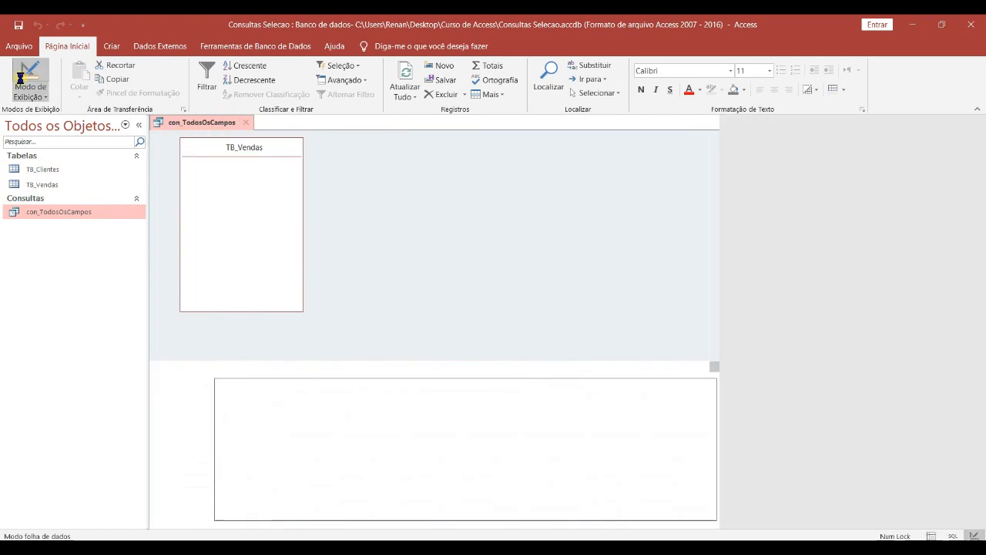
{"action": "left_click", "coordinate": [239, 380]}
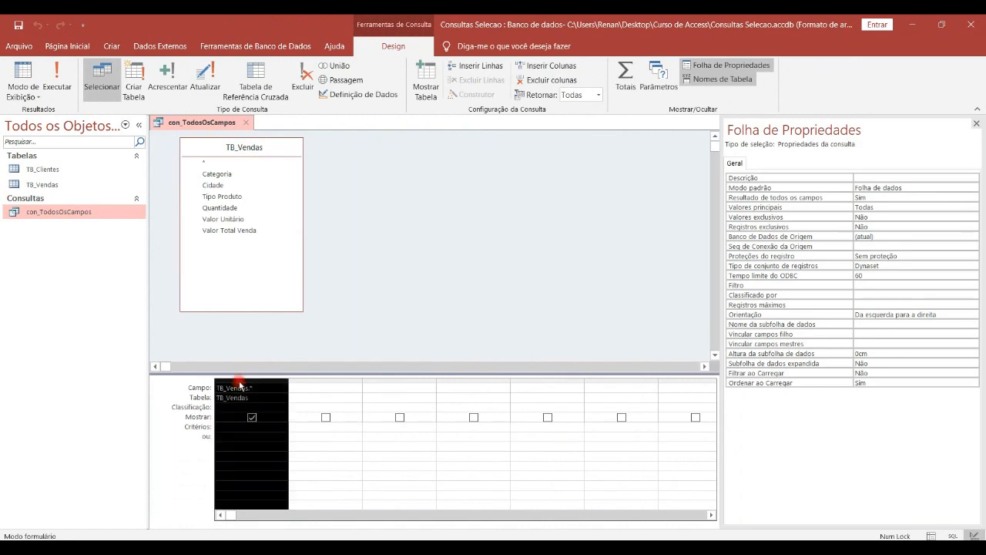
{"action": "key", "text": "Delete"}
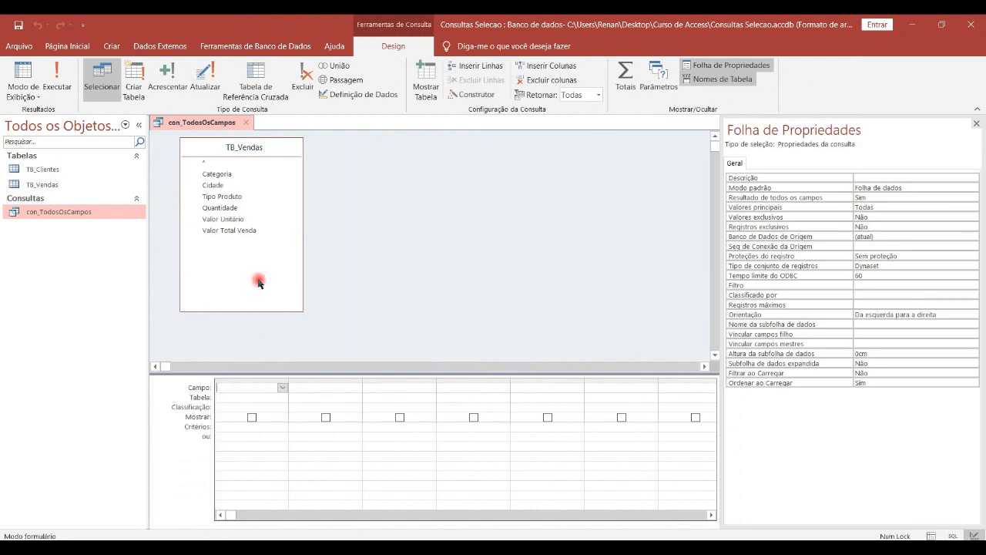
{"action": "double_click", "coordinate": [212, 175]}
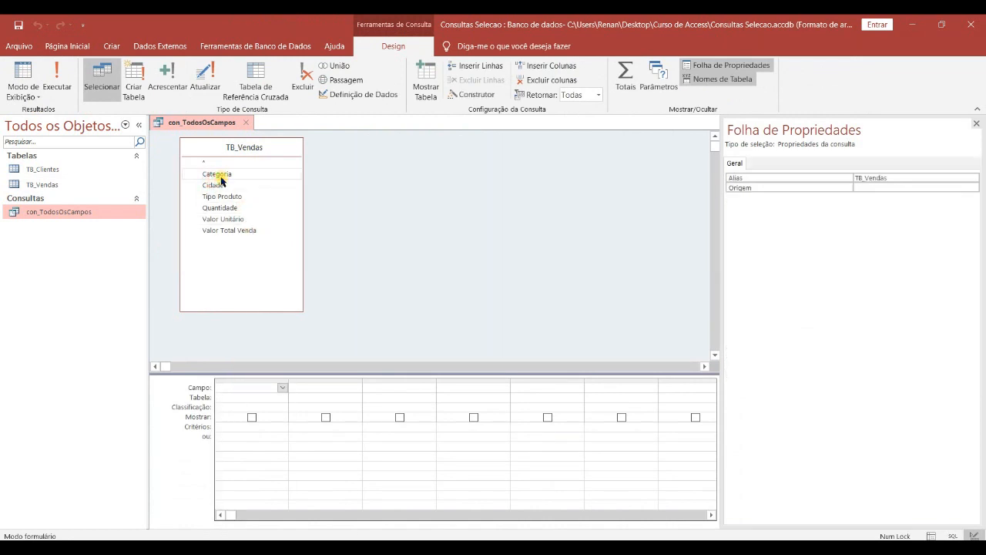
{"action": "double_click", "coordinate": [219, 185]}
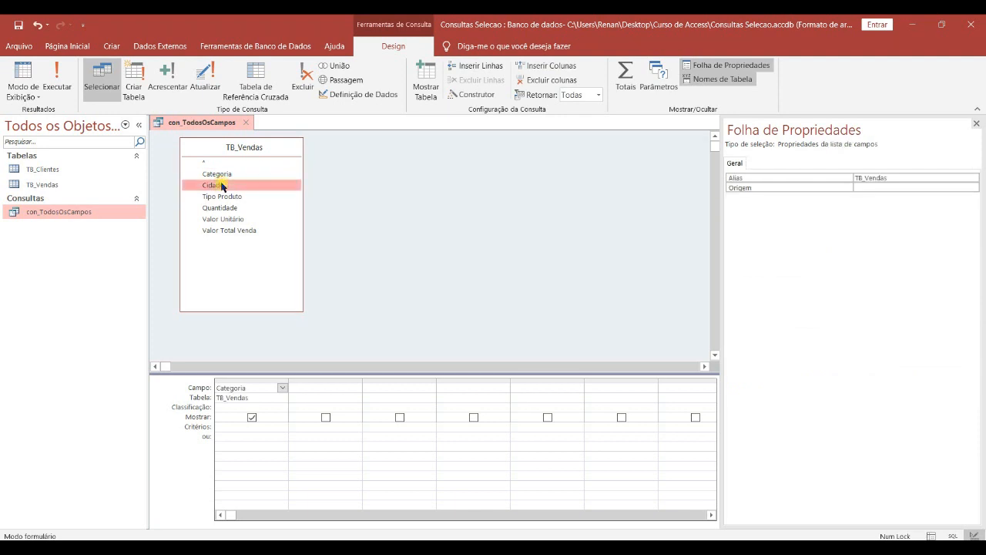
Step: Set the Resultado de todos os campos property of con_TodosOsCampos to Não and run the query
{"action": "left_click", "coordinate": [349, 263]}
{"action": "left_click", "coordinate": [921, 198]}
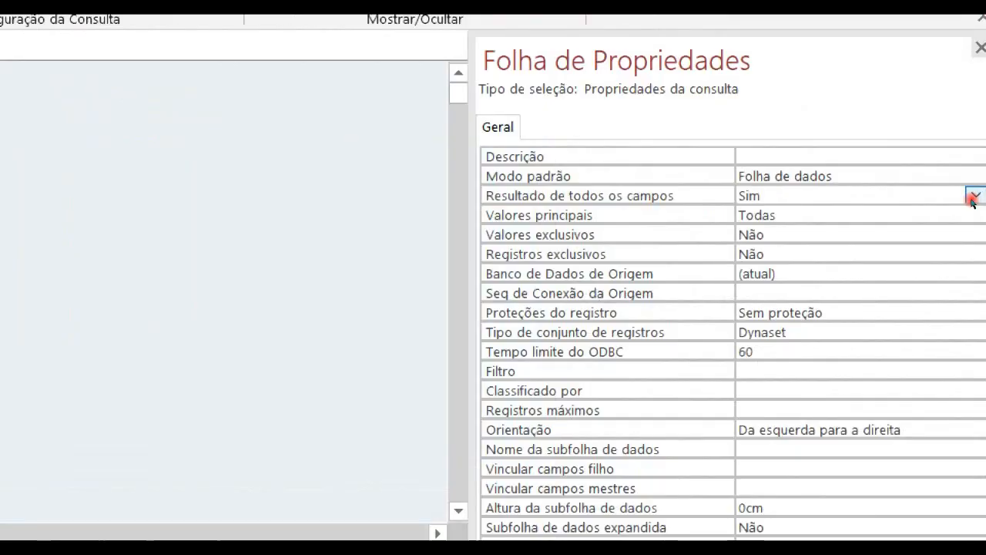
{"action": "left_click", "coordinate": [972, 198]}
{"action": "left_click", "coordinate": [957, 209]}
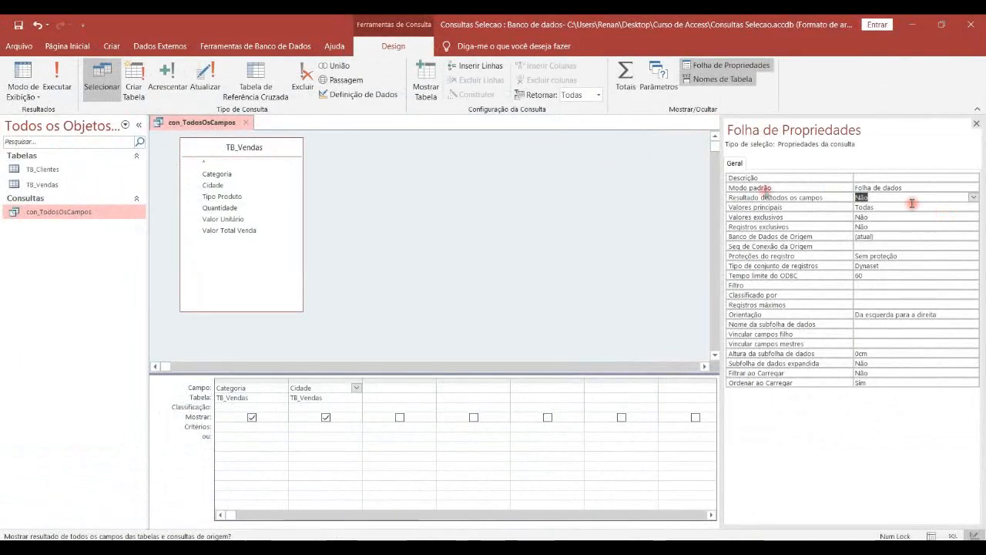
{"action": "left_click", "coordinate": [56, 89]}
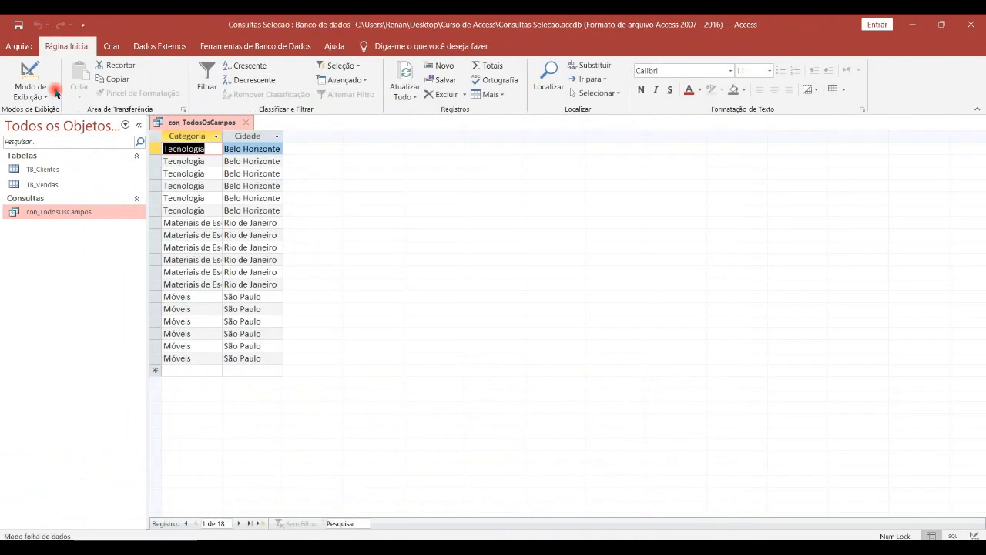
Step: Close con_TodosOsCampos without saving its design changes, and delete the query from the database
{"action": "left_click", "coordinate": [246, 122]}
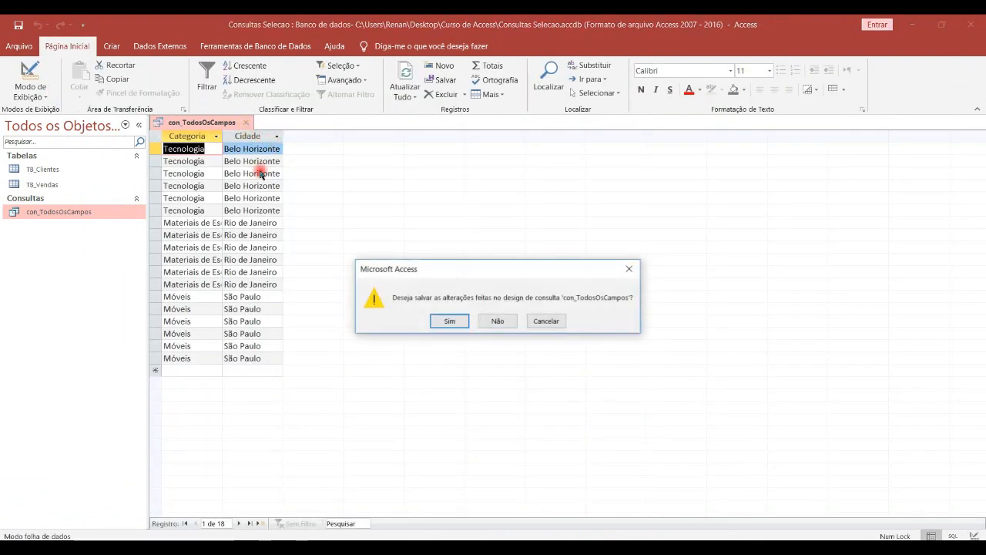
{"action": "left_click", "coordinate": [500, 321]}
{"action": "right_click", "coordinate": [86, 213]}
{"action": "left_click", "coordinate": [182, 303]}
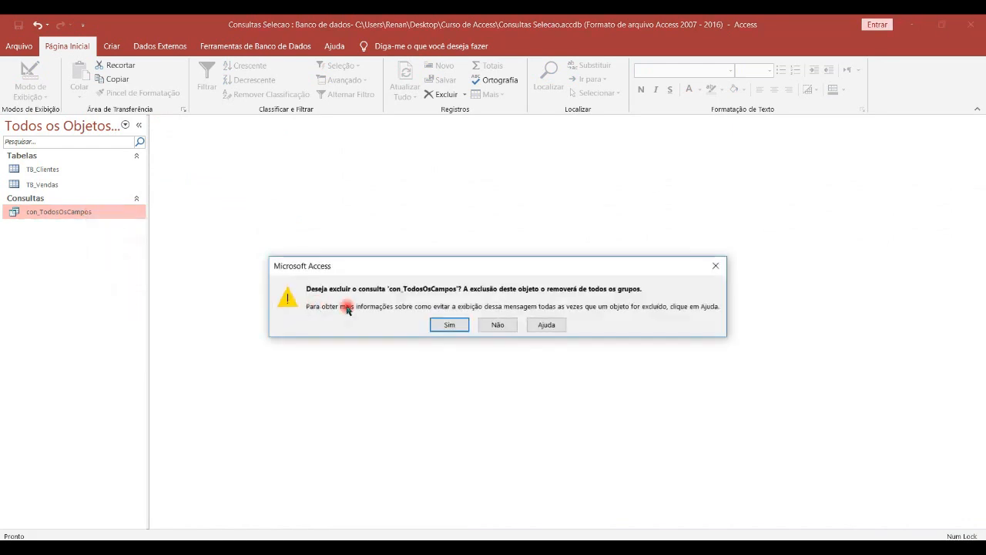
{"action": "left_click", "coordinate": [445, 327]}
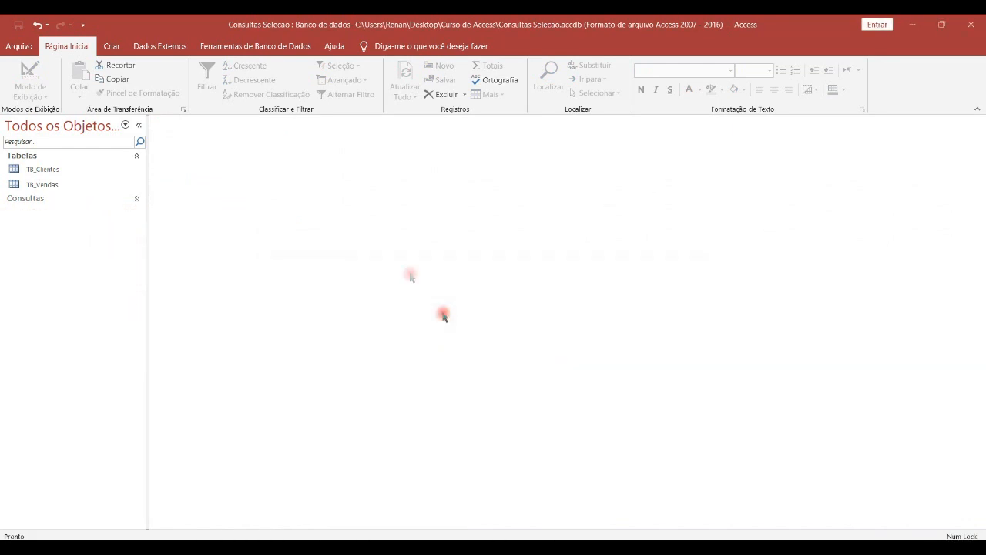
Step: Create a new query design on TB_Vendas with the Tipo Produto and Quantidade fields
{"action": "left_click", "coordinate": [113, 48]}
{"action": "left_click", "coordinate": [241, 81]}
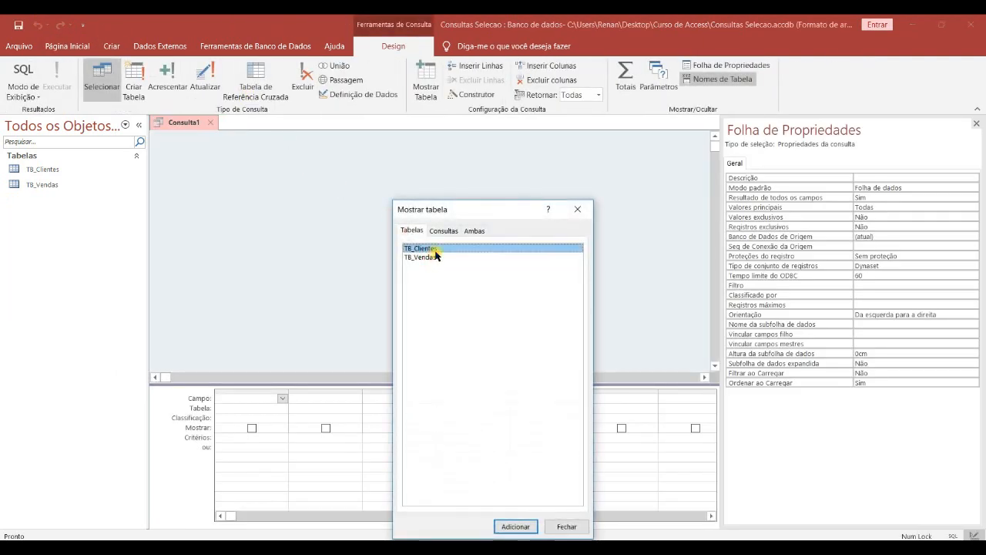
{"action": "double_click", "coordinate": [437, 257]}
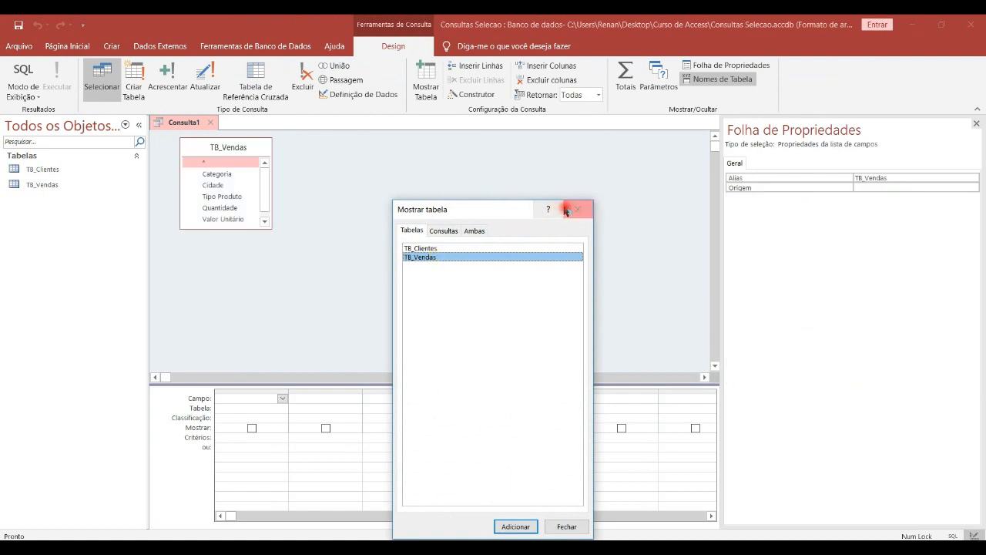
{"action": "left_click", "coordinate": [577, 209]}
{"action": "double_click", "coordinate": [243, 196]}
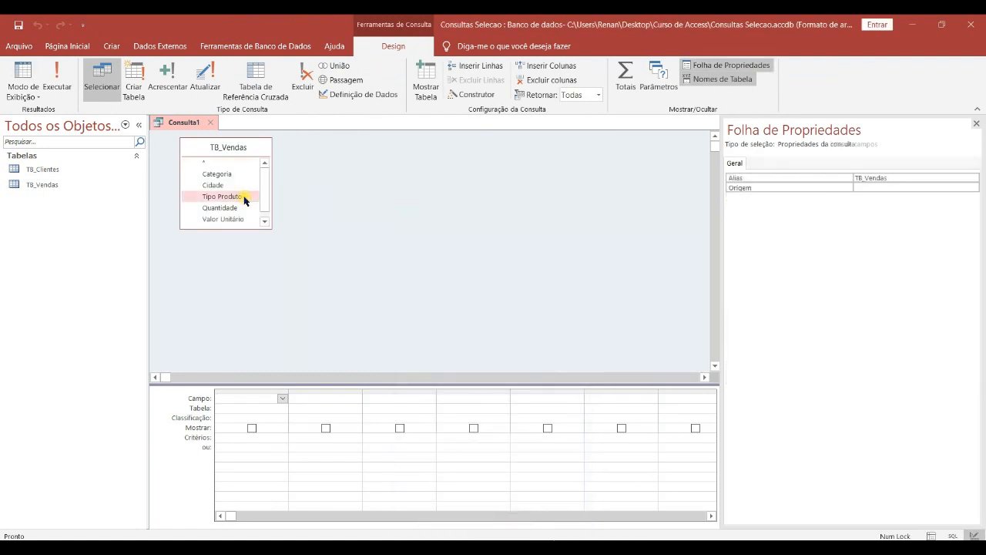
{"action": "double_click", "coordinate": [228, 210]}
Step: Set the query's Resultado de todos os campos property to Não and run the query
{"action": "left_click", "coordinate": [544, 183]}
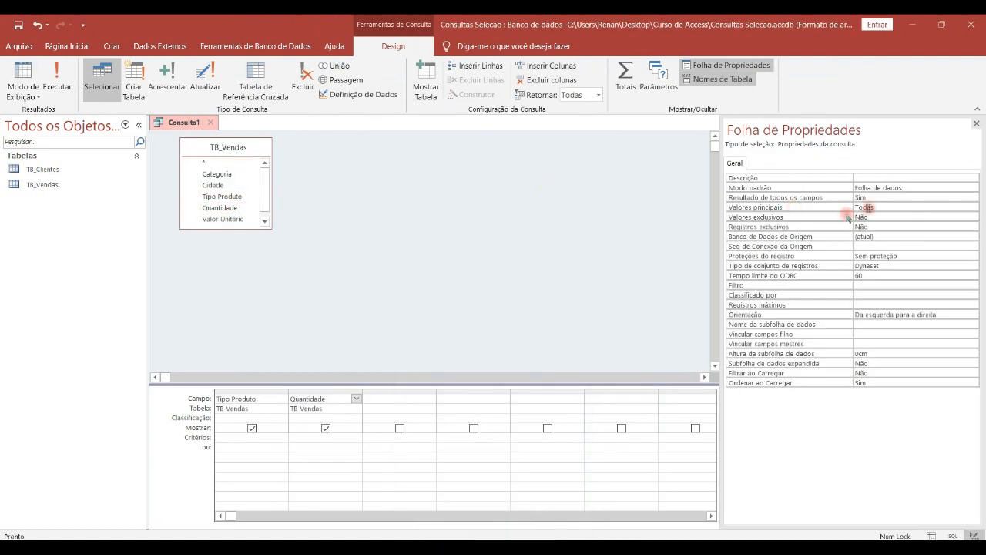
{"action": "left_click", "coordinate": [934, 195]}
{"action": "left_click", "coordinate": [973, 197]}
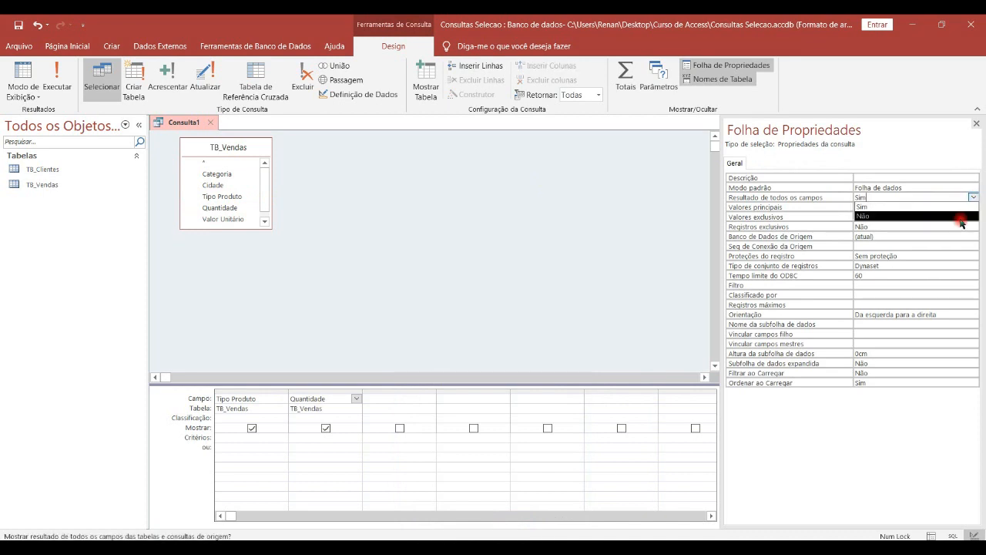
{"action": "left_click", "coordinate": [955, 216]}
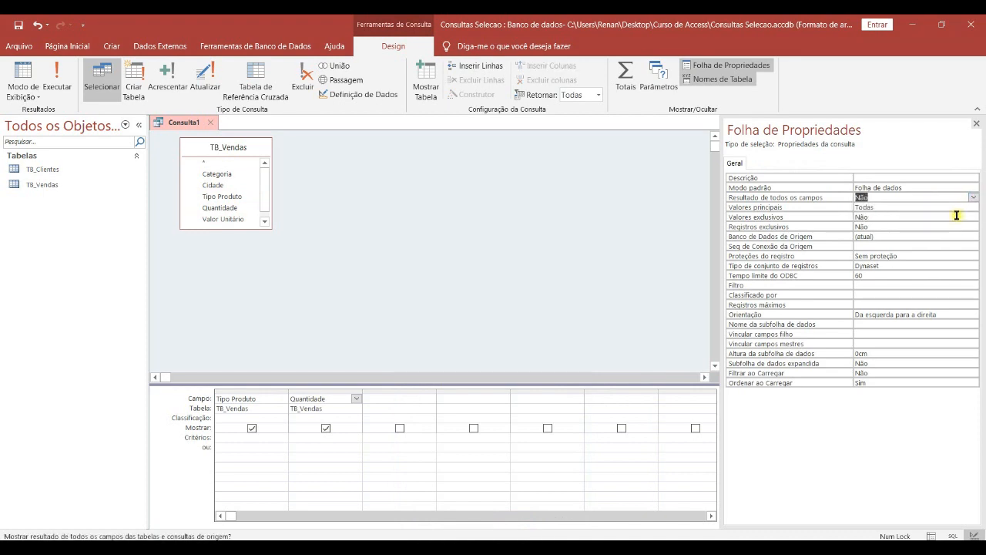
{"action": "left_click", "coordinate": [62, 91]}
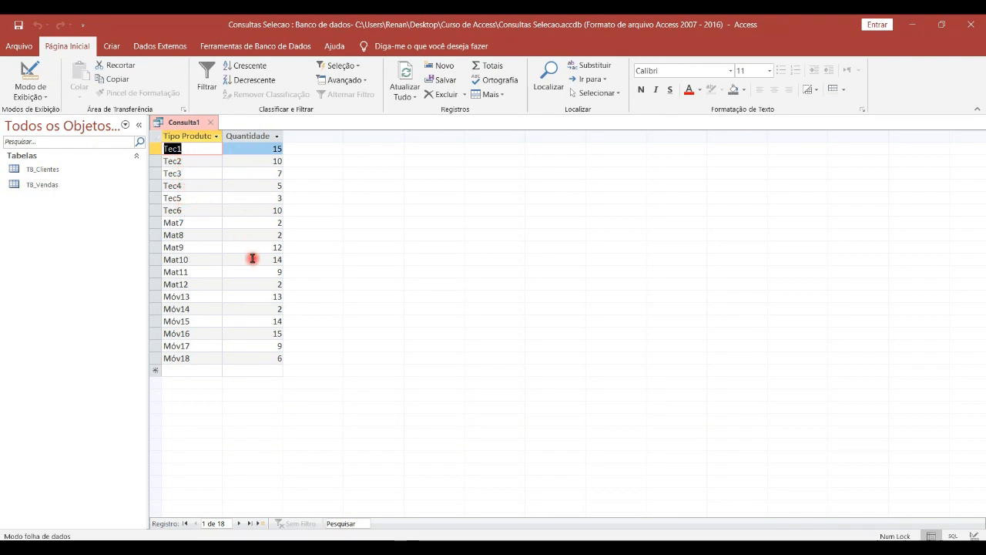
Step: Save the query as con_produtos, and close and reopen it to view its records
{"action": "right_click", "coordinate": [188, 125]}
{"action": "left_click", "coordinate": [193, 134]}
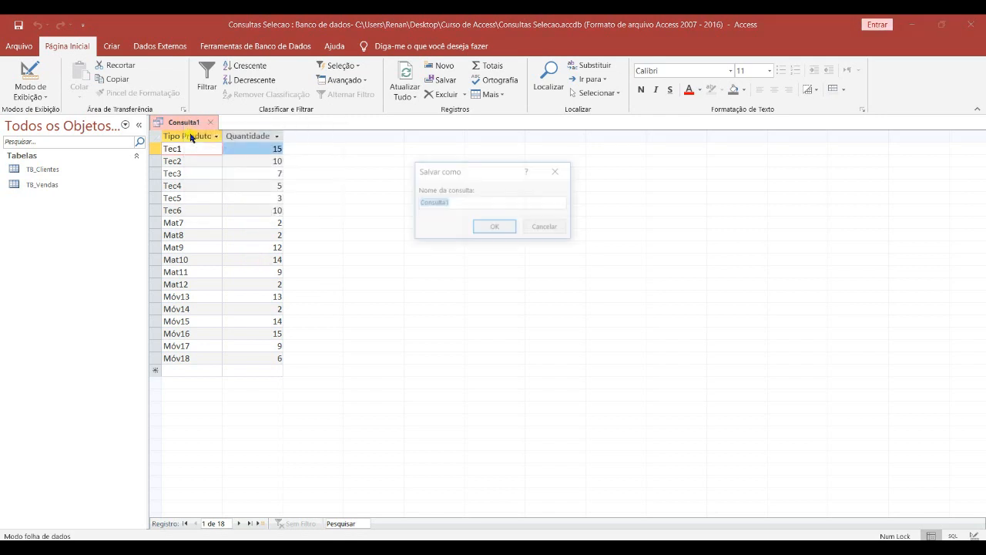
{"action": "type", "text": "con_produtos"}
{"action": "key", "text": "Return"}
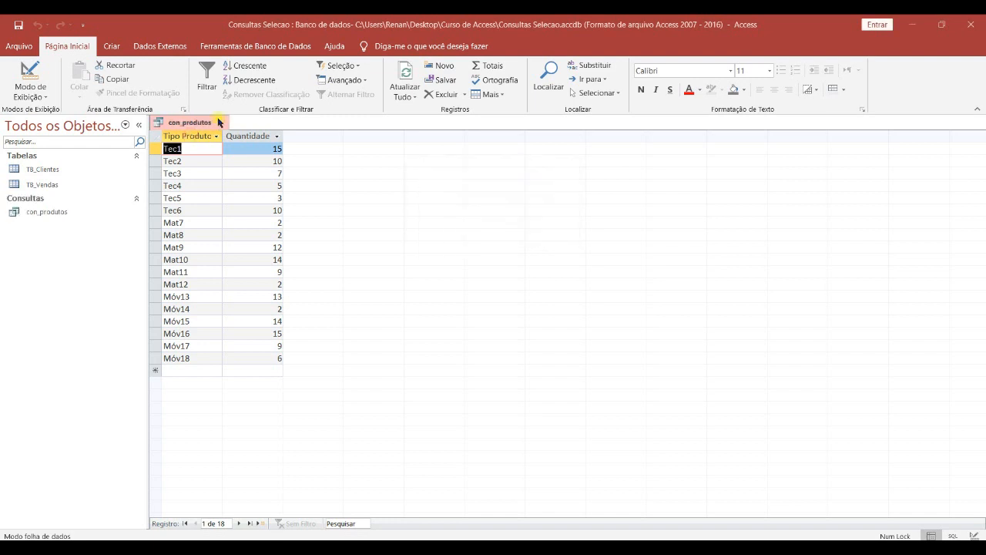
{"action": "left_click", "coordinate": [220, 121]}
{"action": "left_click", "coordinate": [84, 216]}
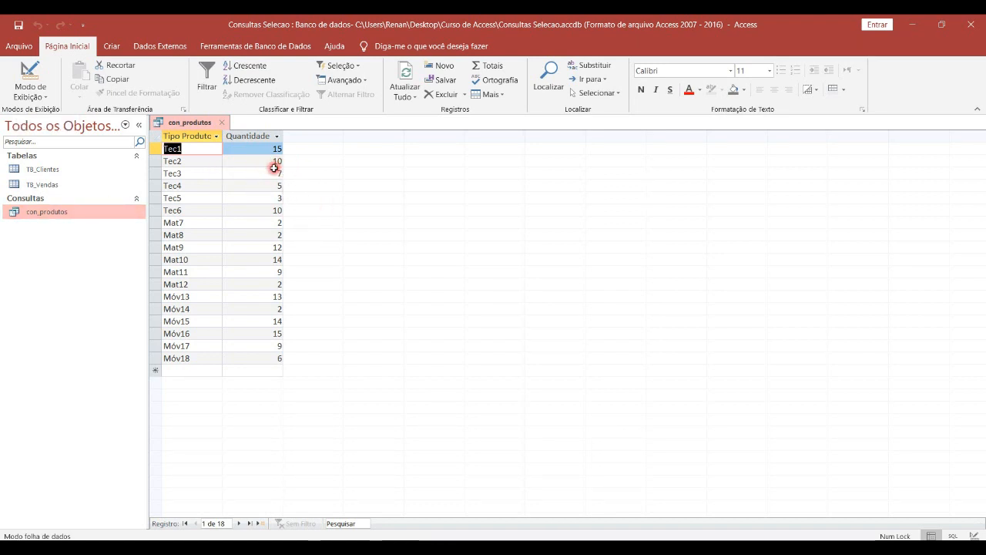
Step: Set the Quantidade criterion of con_produtos to >12 in Design view and run the query
{"action": "left_click", "coordinate": [33, 76]}
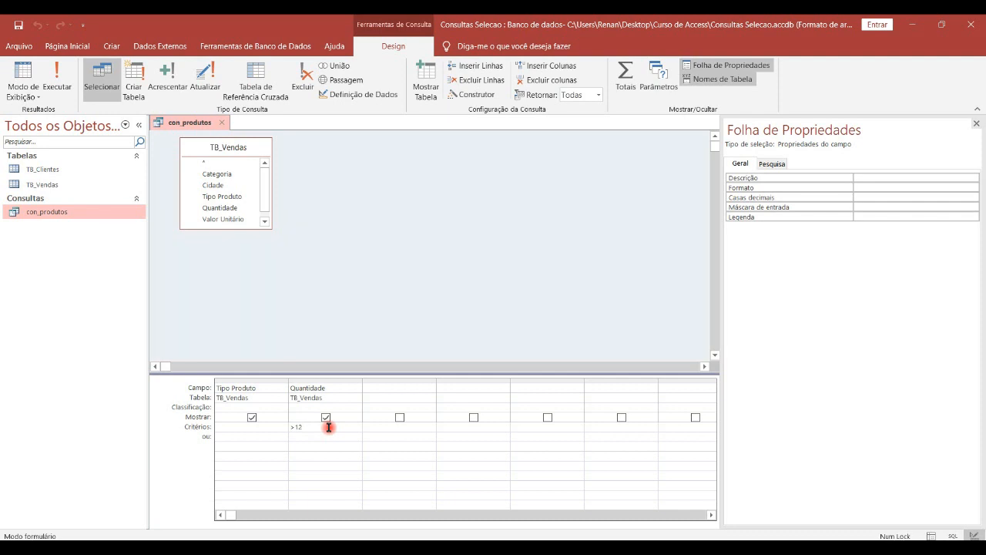
{"action": "left_click", "coordinate": [60, 97]}
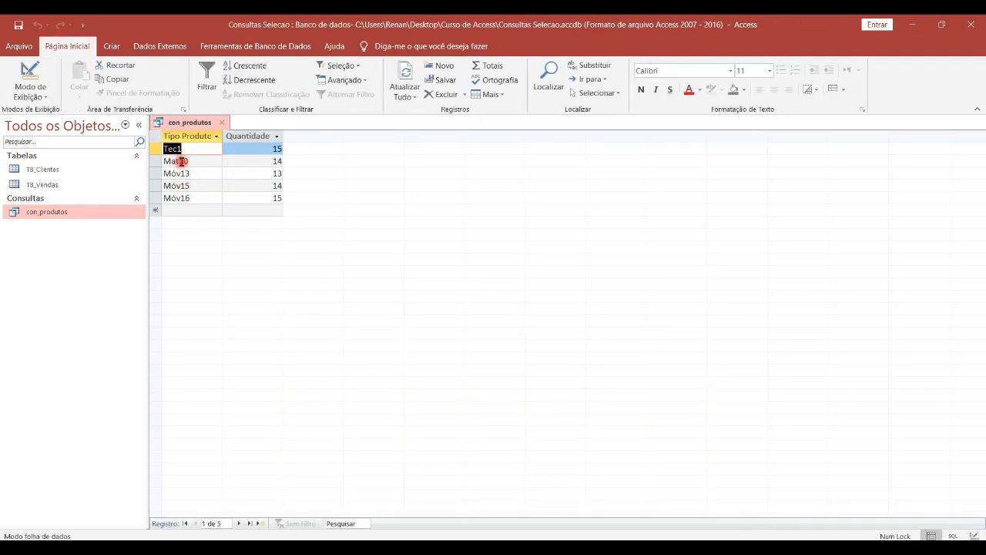
Step: Replace the Quantidade criterion with >[Digite a quantidade mínima de produtos:] and run the query with a minimum of 5
{"action": "left_click", "coordinate": [29, 75]}
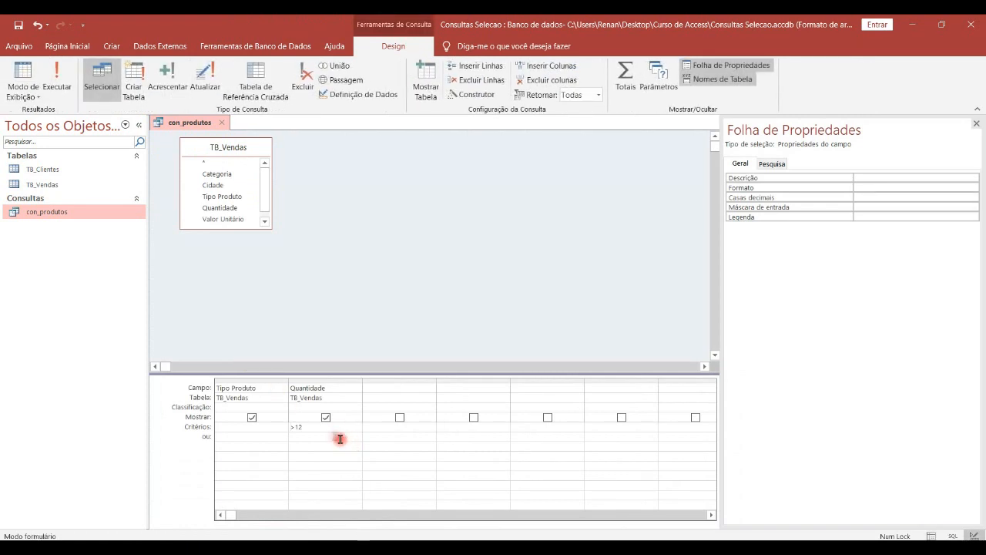
{"action": "left_click", "coordinate": [321, 435]}
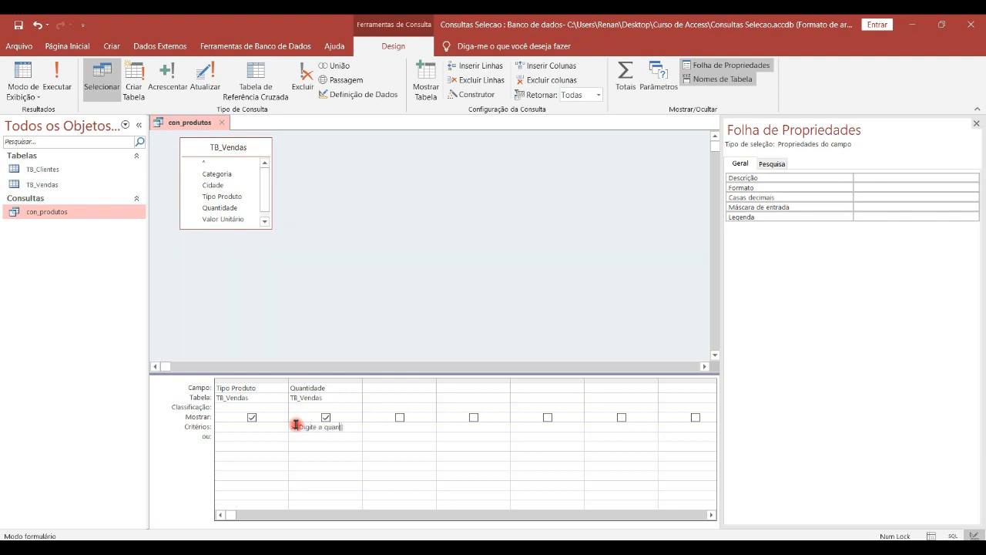
{"action": "type", "text": "utos:]"}
{"action": "left_click", "coordinate": [57, 77]}
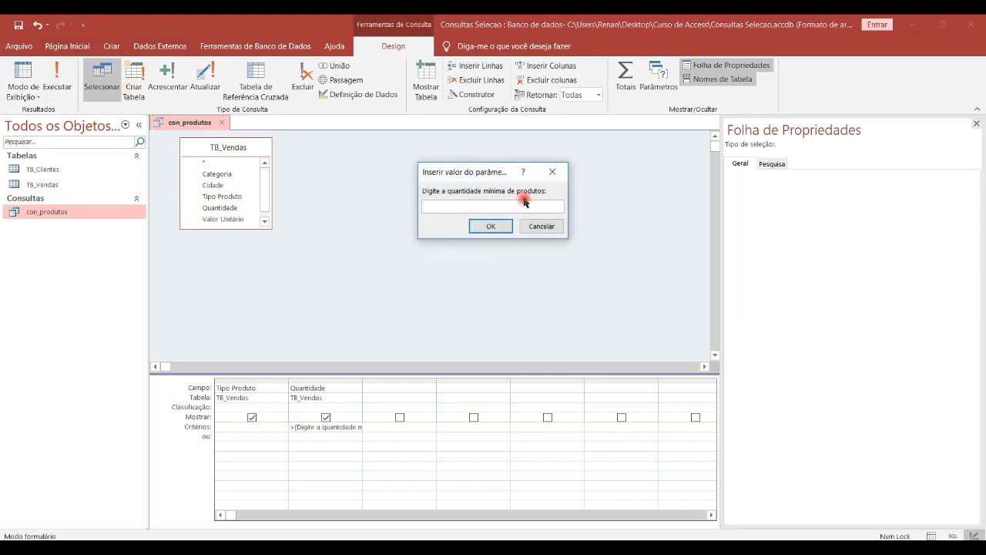
{"action": "type", "text": "5"}
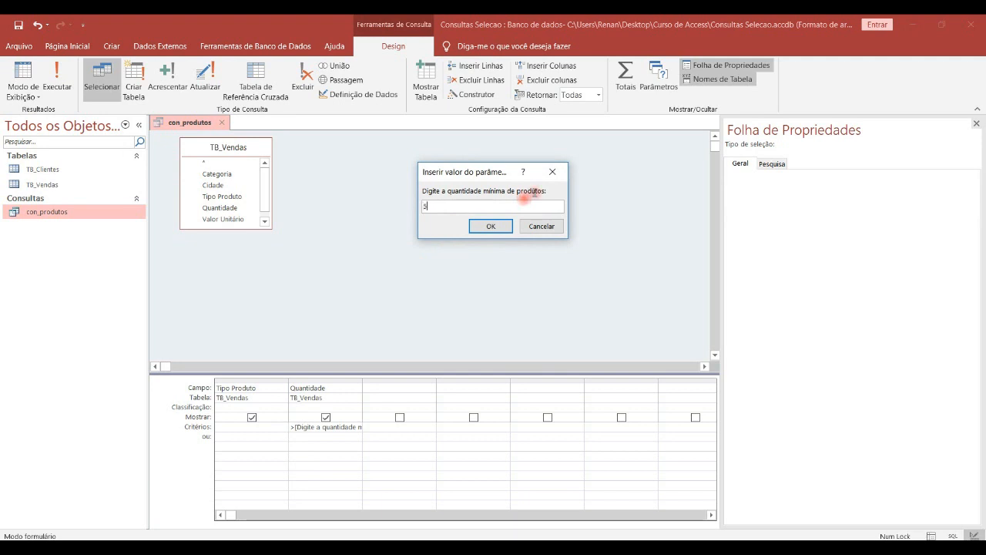
{"action": "left_click", "coordinate": [484, 224]}
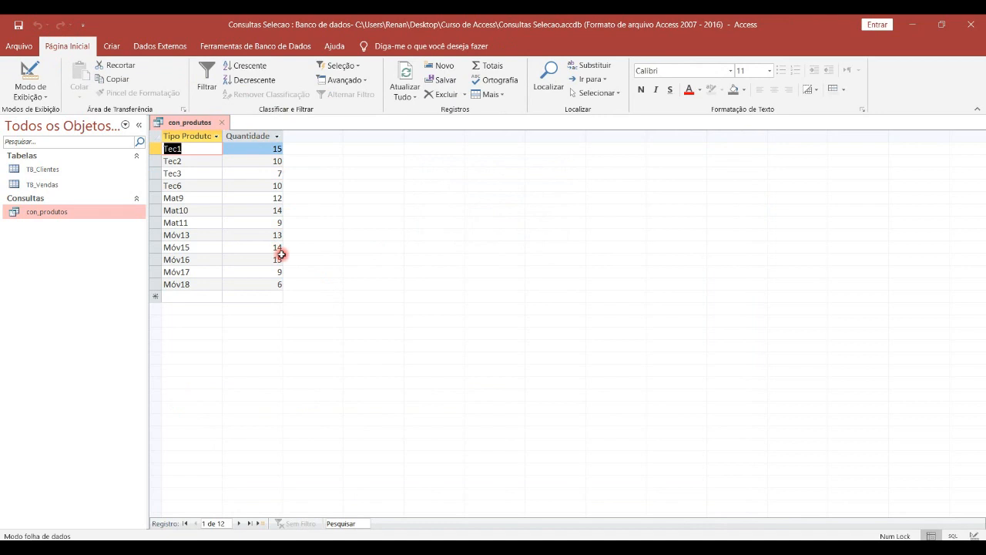
Step: Change the operator in the Quantidade criterion to >= and close con_produtos, saving the design changes
{"action": "left_click", "coordinate": [29, 73]}
{"action": "left_click", "coordinate": [296, 426]}
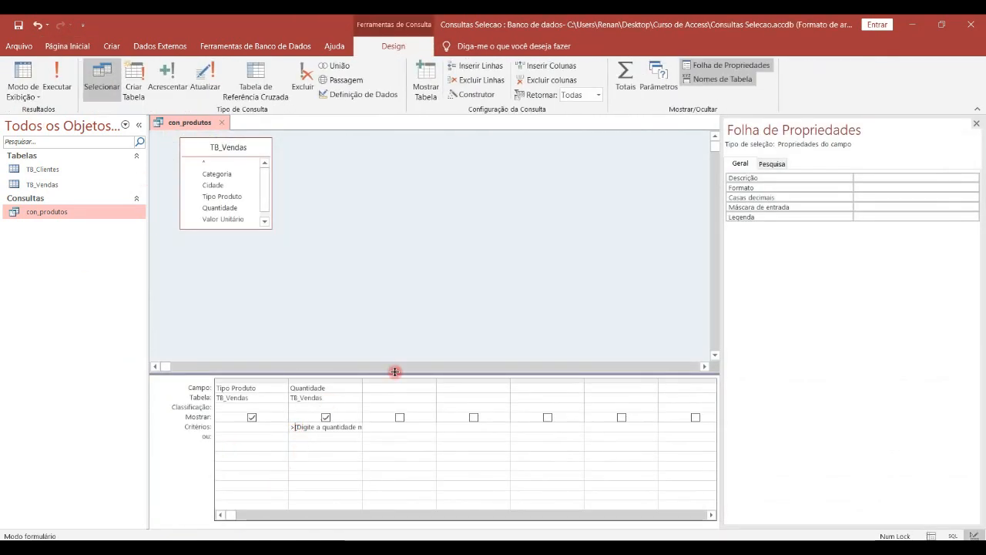
{"action": "type", "text": "="}
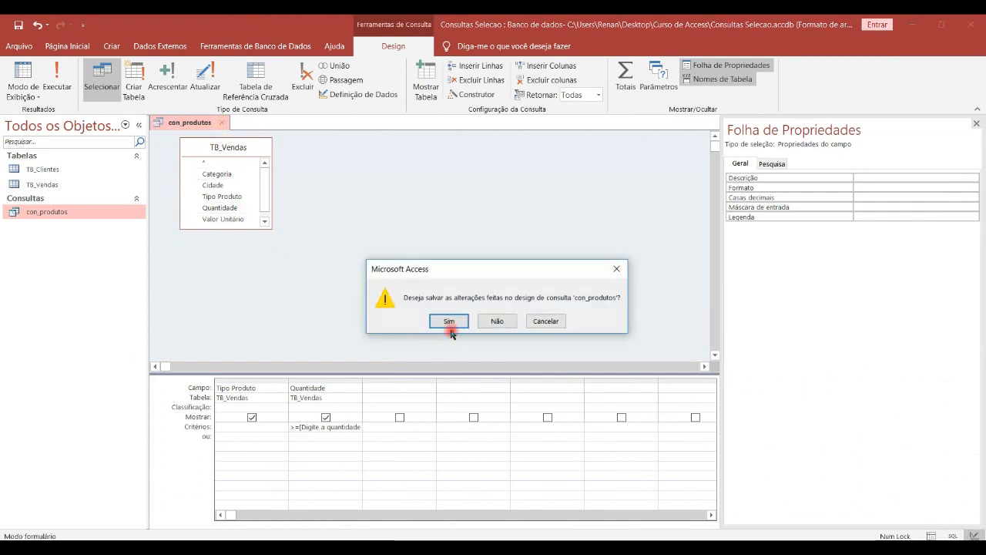
{"action": "left_click", "coordinate": [450, 320]}
Step: Open con_produtos with a minimum quantity of 7 to view the matching records
{"action": "double_click", "coordinate": [52, 212]}
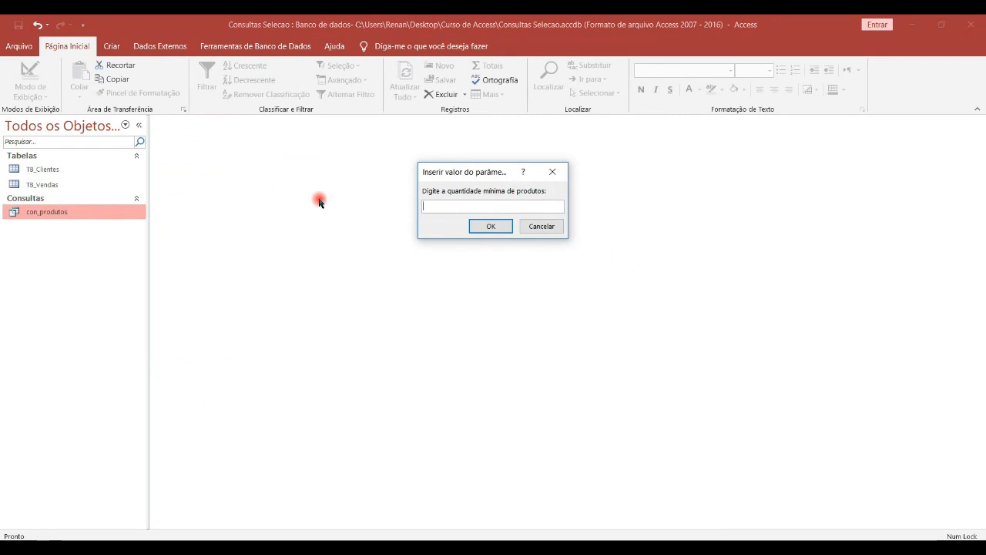
{"action": "type", "text": "7"}
{"action": "left_click", "coordinate": [490, 226]}
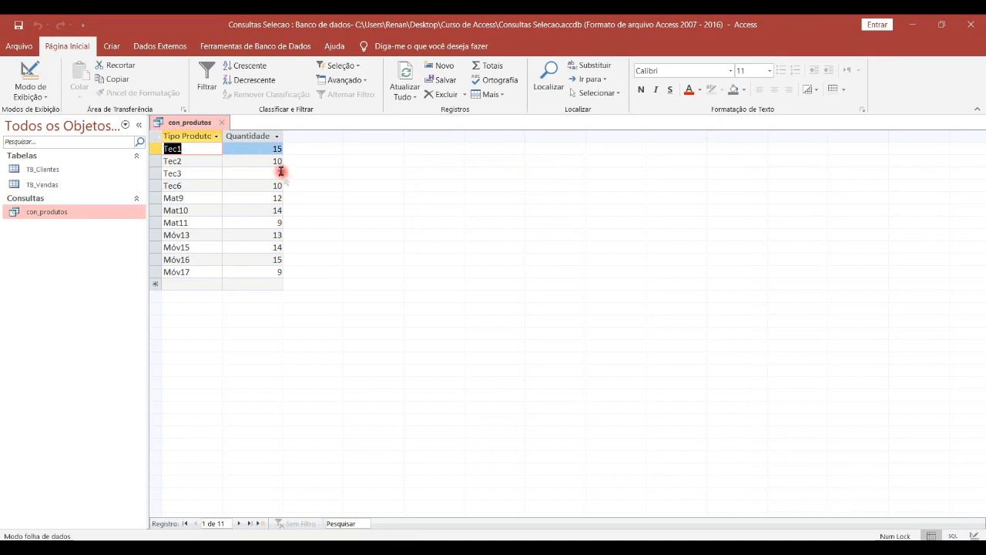
Step: Widen the Quantidade column and extend its criterion in the expression builder with E <= [Digite a quantidade máxima:]
{"action": "left_click", "coordinate": [29, 73]}
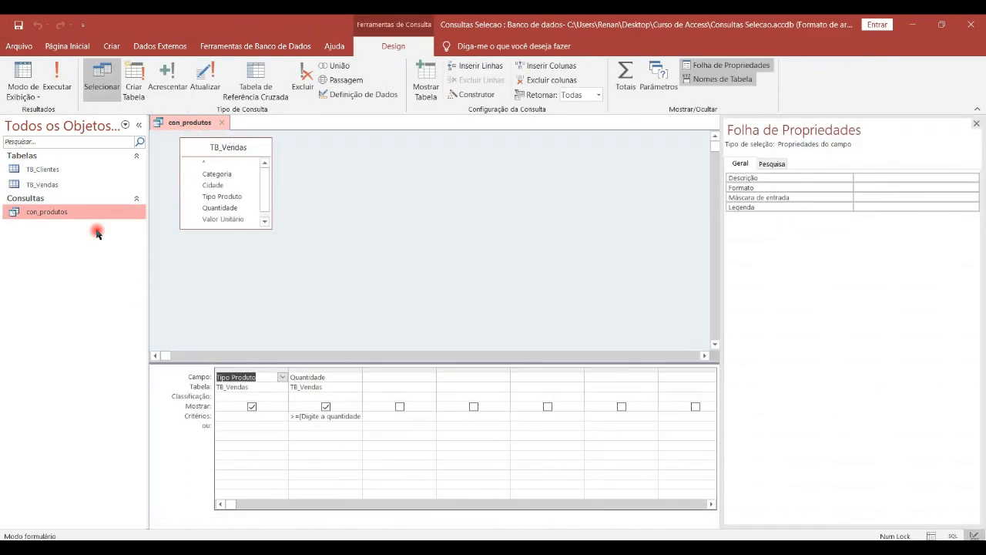
{"action": "left_click", "coordinate": [352, 415]}
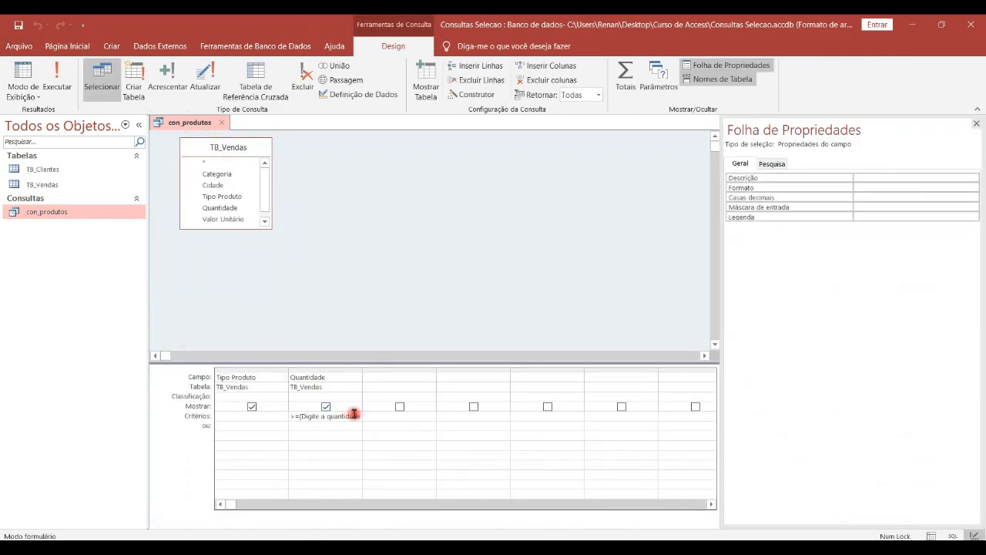
{"action": "left_click_drag", "start_coordinate": [360, 367], "coordinate": [366, 367]}
{"action": "left_click", "coordinate": [362, 375]}
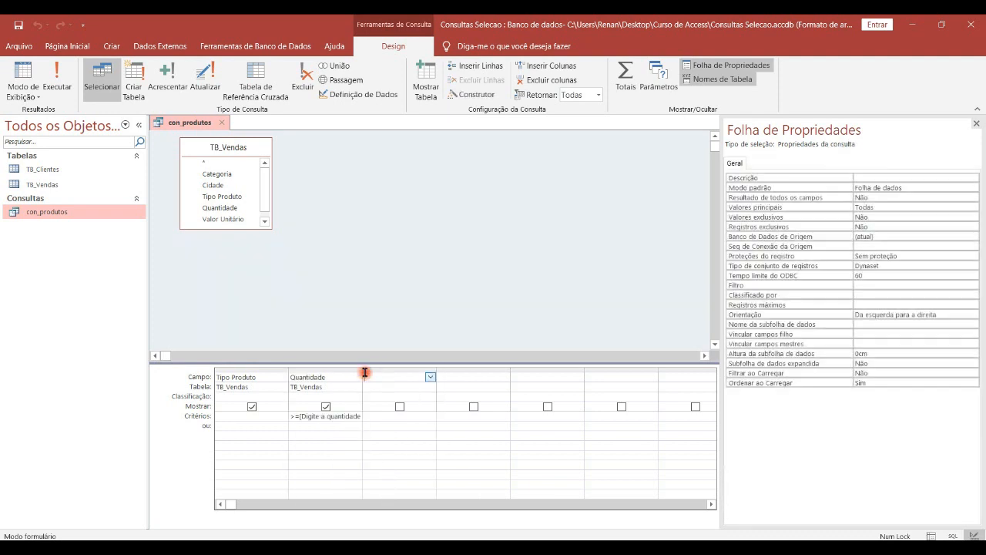
{"action": "left_click_drag", "start_coordinate": [363, 369], "coordinate": [565, 370]}
{"action": "left_click", "coordinate": [457, 409]}
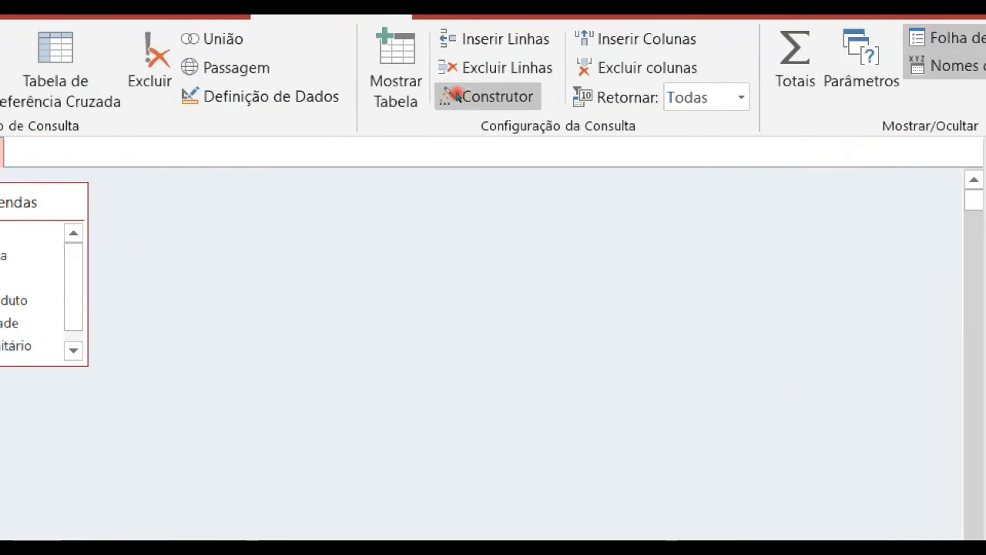
{"action": "left_click", "coordinate": [456, 94]}
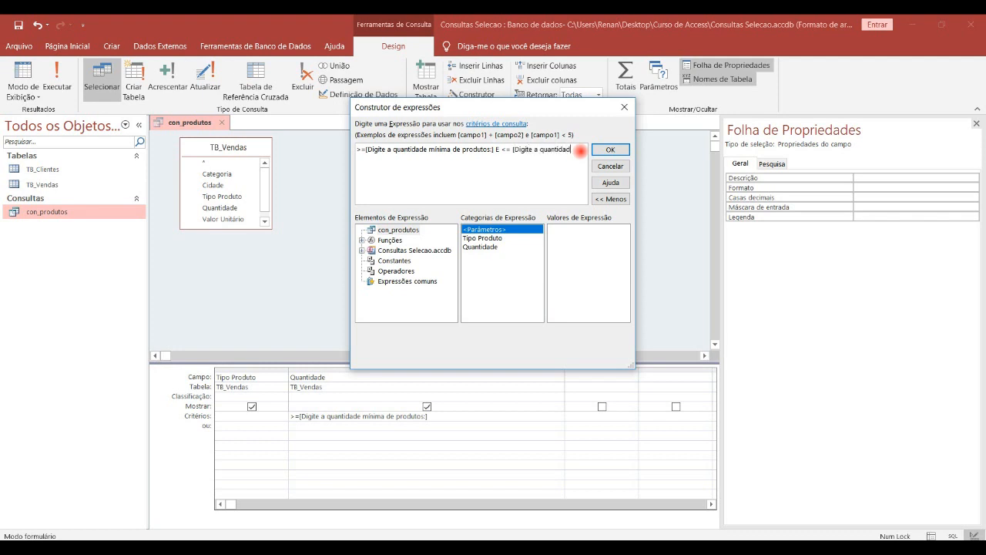
{"action": "type", "text": "máxima:]"}
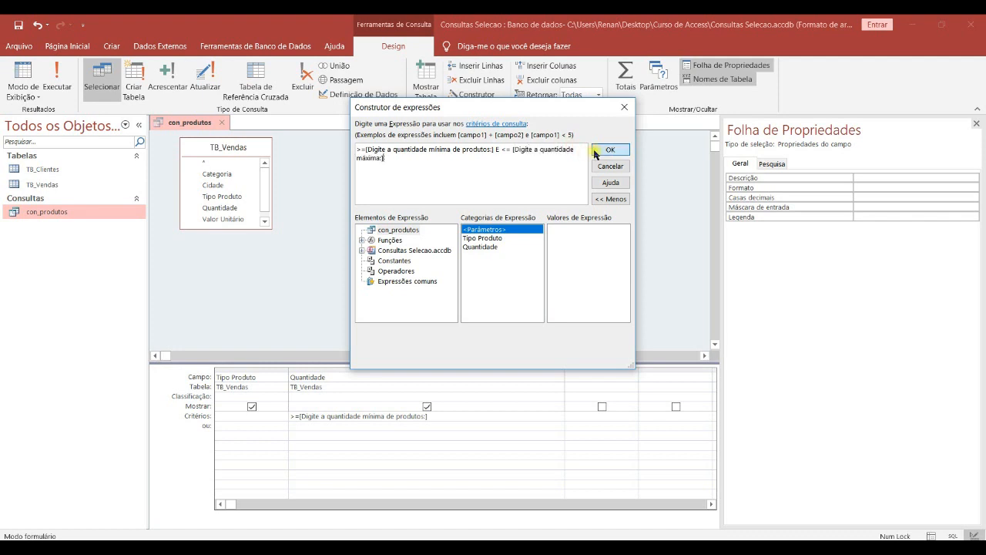
{"action": "left_click", "coordinate": [608, 149]}
Step: Run the query with a minimum quantity of 7 and a maximum of 12
{"action": "left_click", "coordinate": [49, 89]}
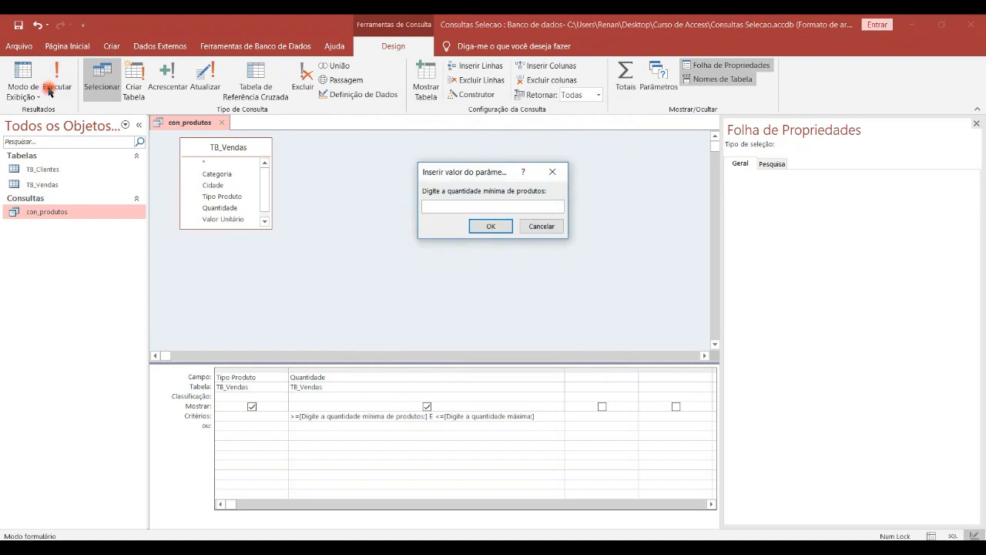
{"action": "type", "text": "7"}
{"action": "key", "text": "Return"}
{"action": "type", "text": "12"}
{"action": "key", "text": "Return"}
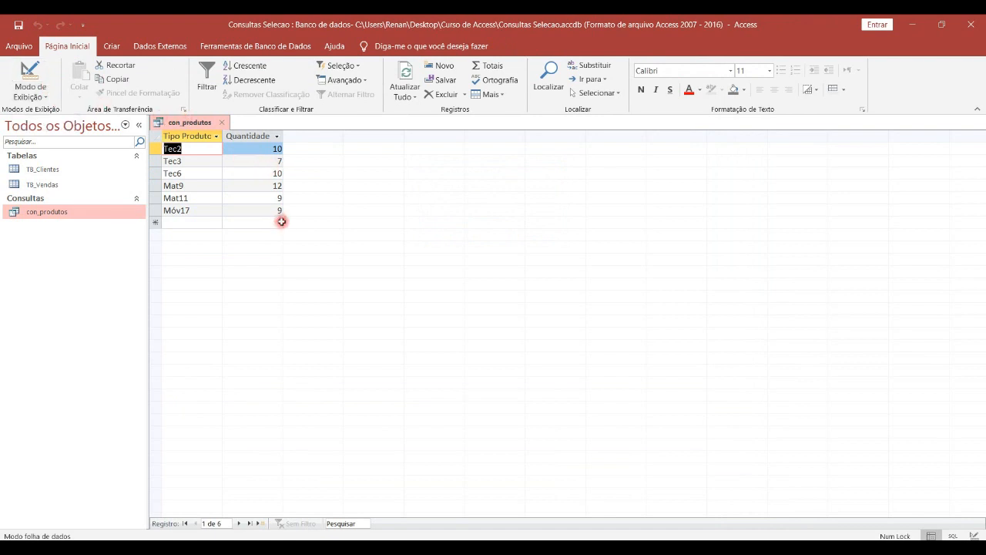
Step: Set the Classificação of the Quantidade field to Crescente in the query design
{"action": "left_click", "coordinate": [31, 73]}
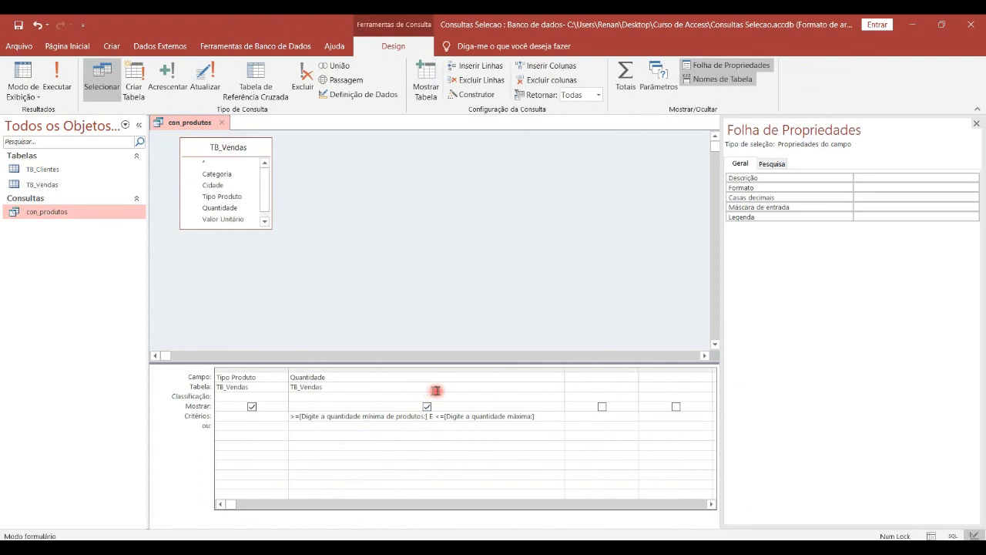
{"action": "left_click", "coordinate": [535, 396]}
{"action": "left_click", "coordinate": [557, 396]}
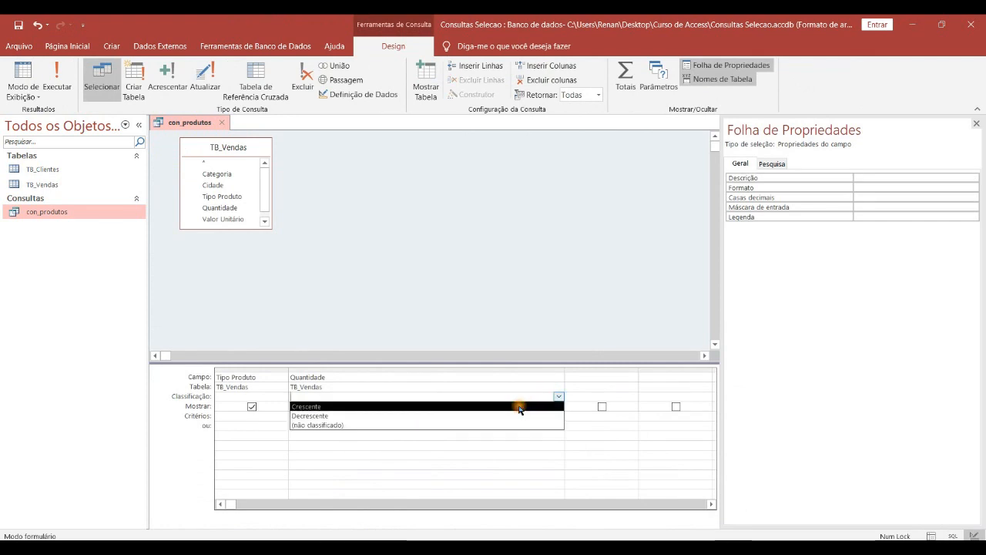
{"action": "left_click", "coordinate": [519, 406]}
Step: Run the sorted query with a minimum of 7 and a maximum of 12, and close con_produtos, saving its changes
{"action": "left_click", "coordinate": [58, 83]}
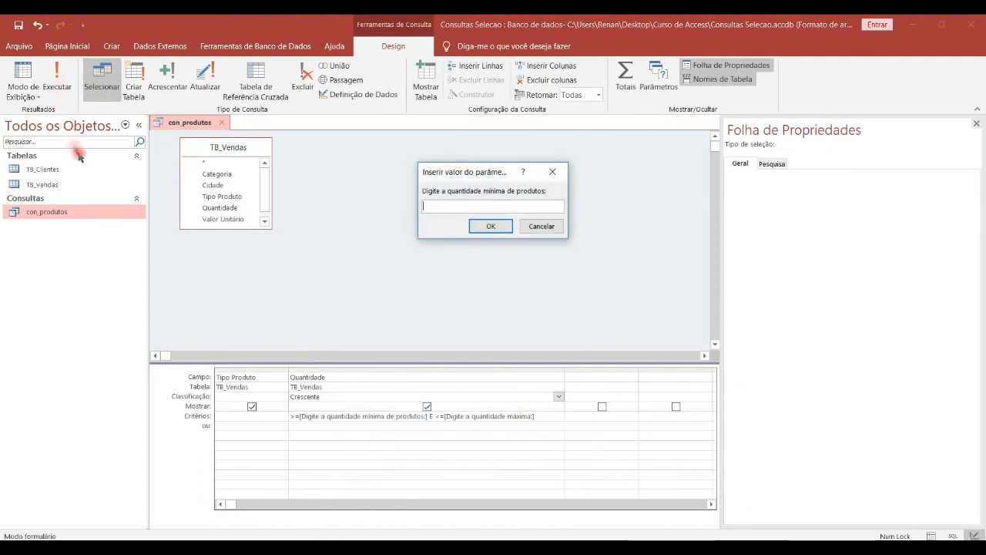
{"action": "type", "text": "5"}
{"action": "key", "text": "Return"}
{"action": "type", "text": "15"}
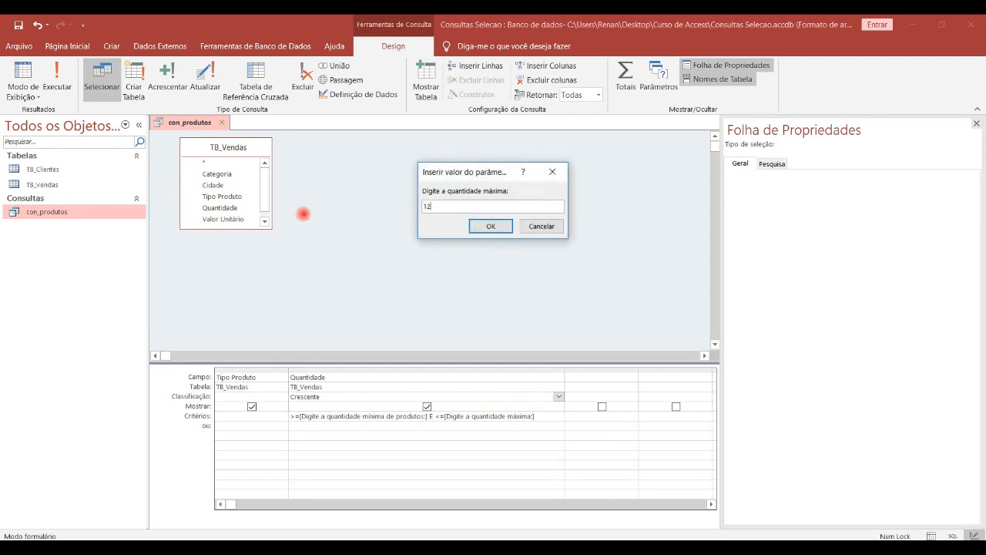
{"action": "key", "text": "Return"}
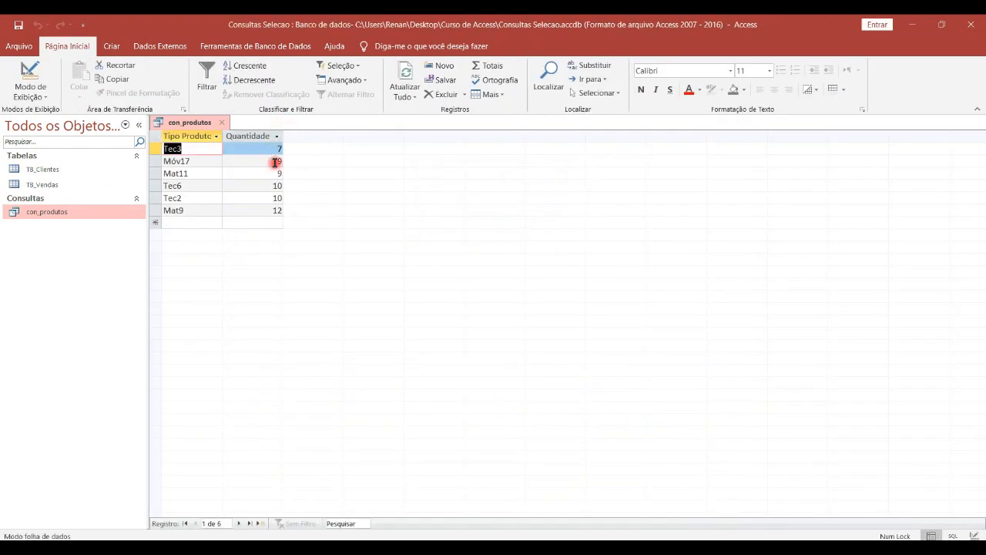
{"action": "left_click", "coordinate": [222, 122]}
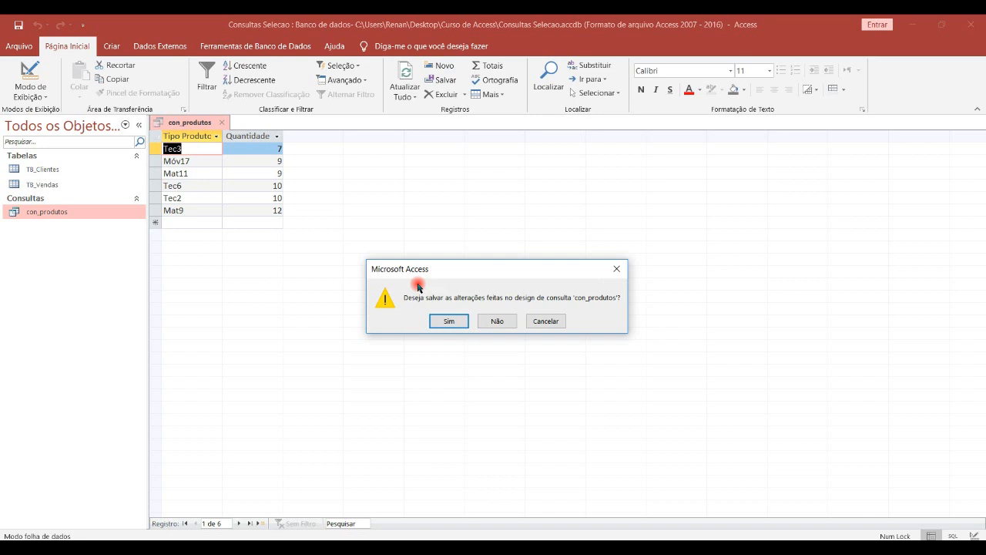
{"action": "left_click", "coordinate": [449, 321]}
Step: Create a new query design without adding any tables and switch it to SQL view
{"action": "left_click", "coordinate": [118, 50]}
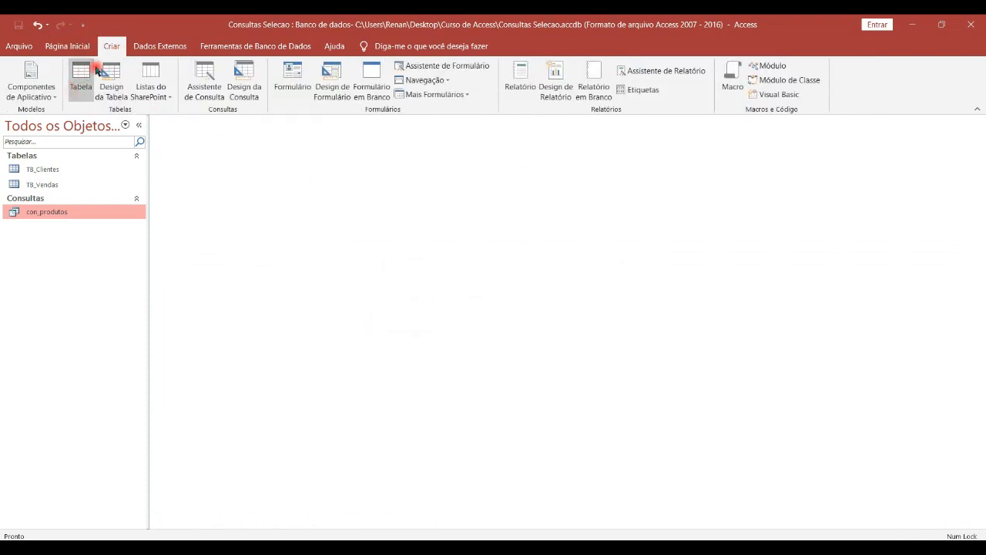
{"action": "left_click", "coordinate": [242, 84]}
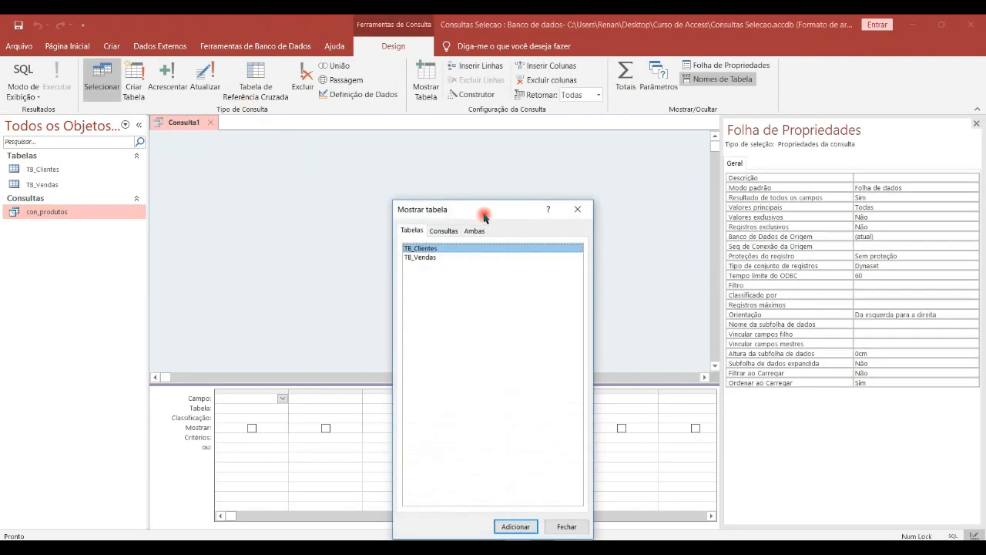
{"action": "left_click", "coordinate": [574, 216]}
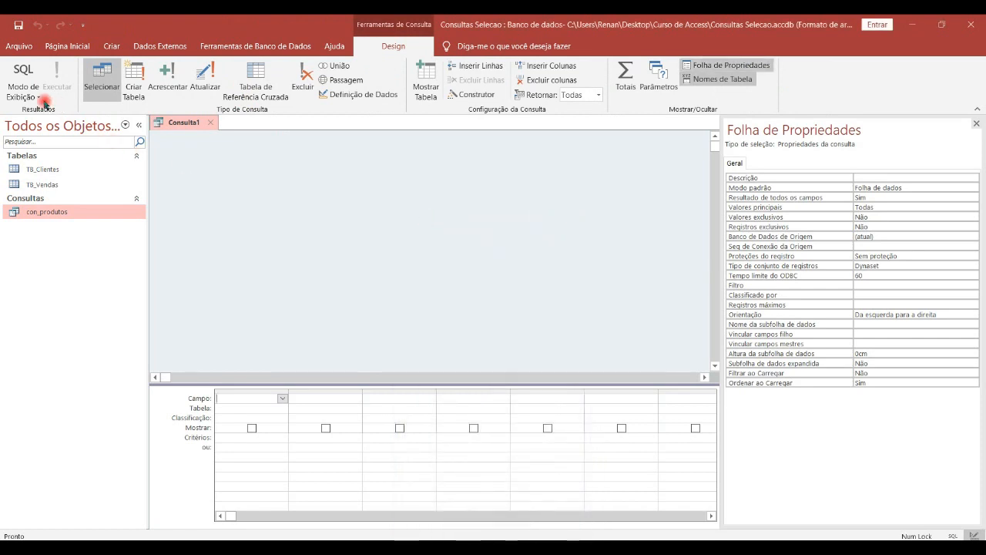
{"action": "left_click", "coordinate": [37, 97]}
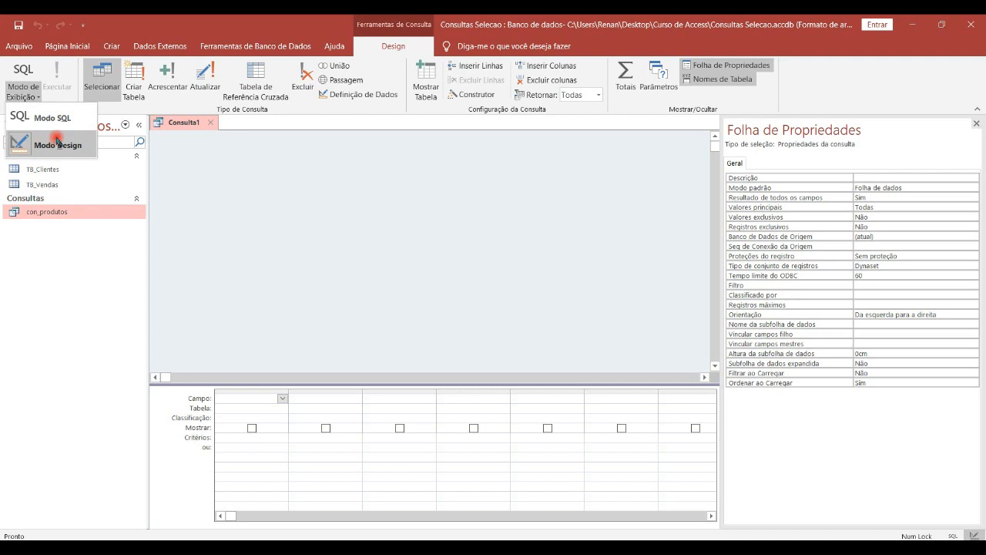
{"action": "left_click", "coordinate": [55, 119]}
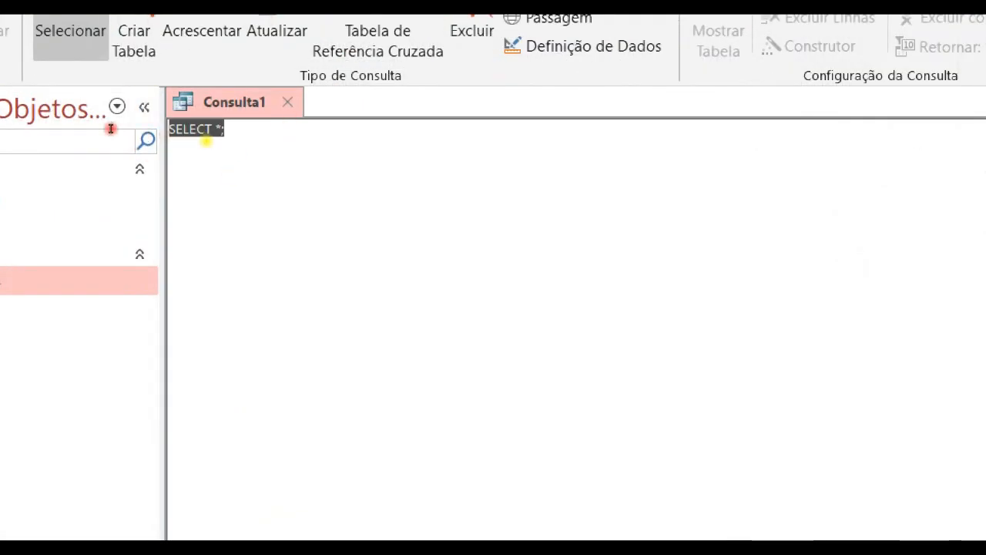
Step: Write the statement SELECT TB_VENDAS.* FROM TB_VENDAS; for the new query, run it and show it in Design view
{"action": "type", "text": "S"}
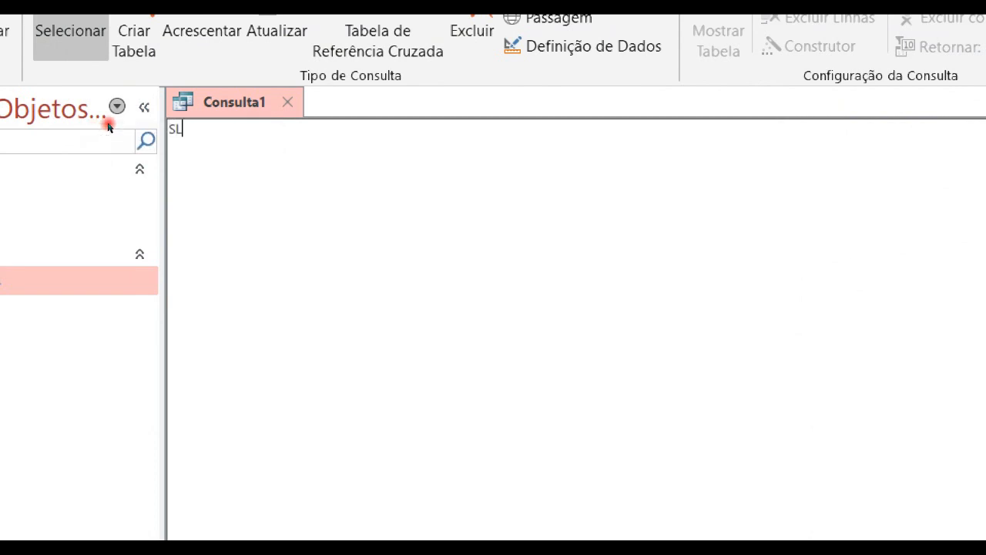
{"action": "type", "text": "ELECT Tb_VENDAS.*"}
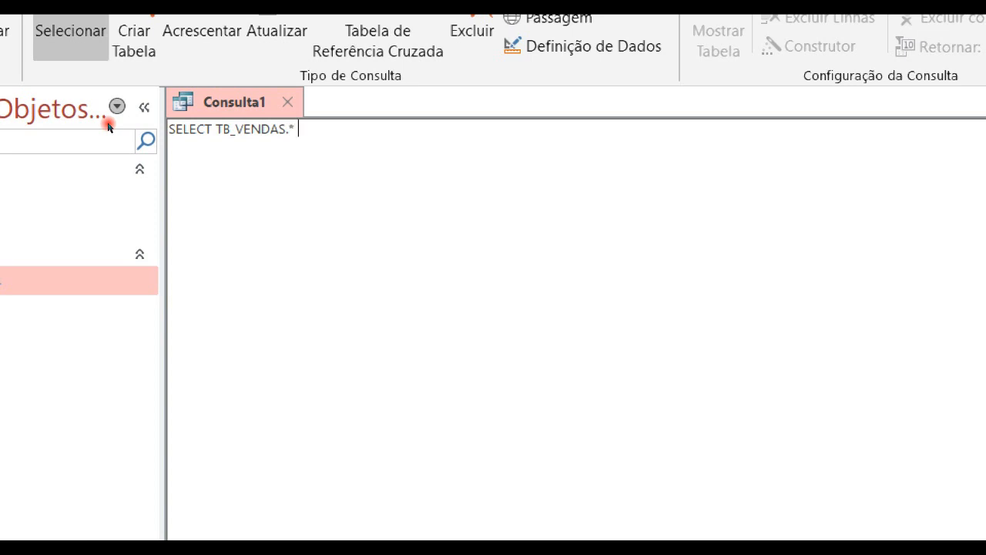
{"action": "type", "text": "FROM TB_VENDAS;"}
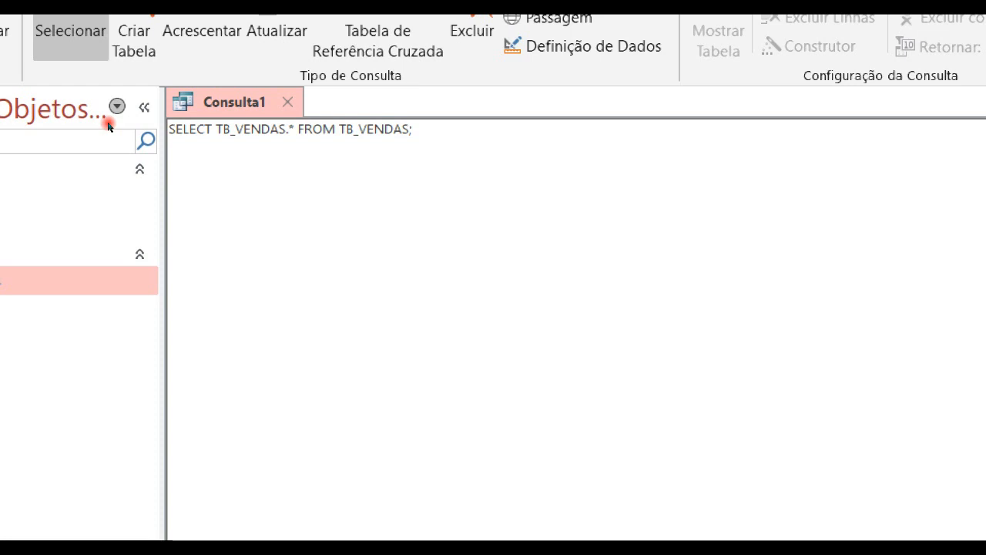
{"action": "left_click", "coordinate": [48, 66]}
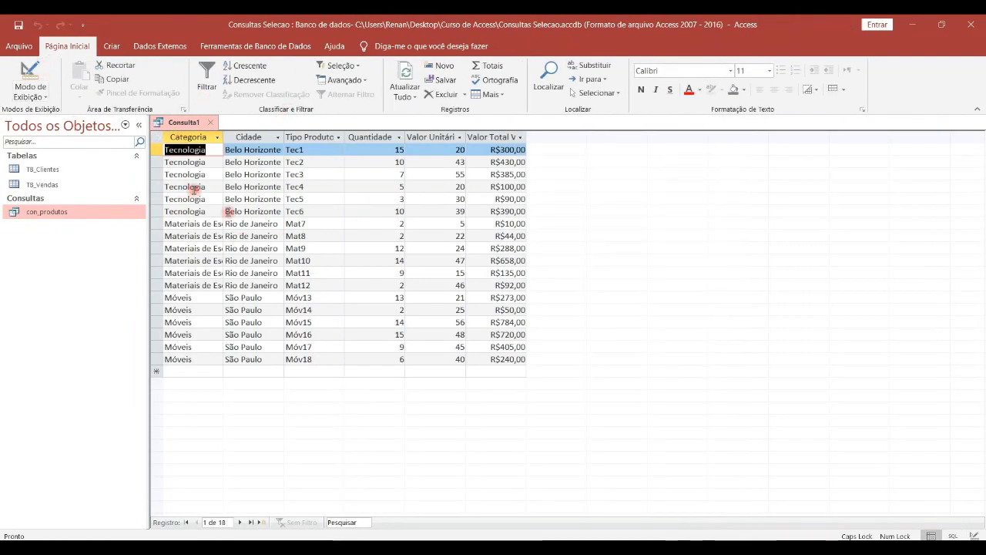
{"action": "left_click", "coordinate": [29, 73]}
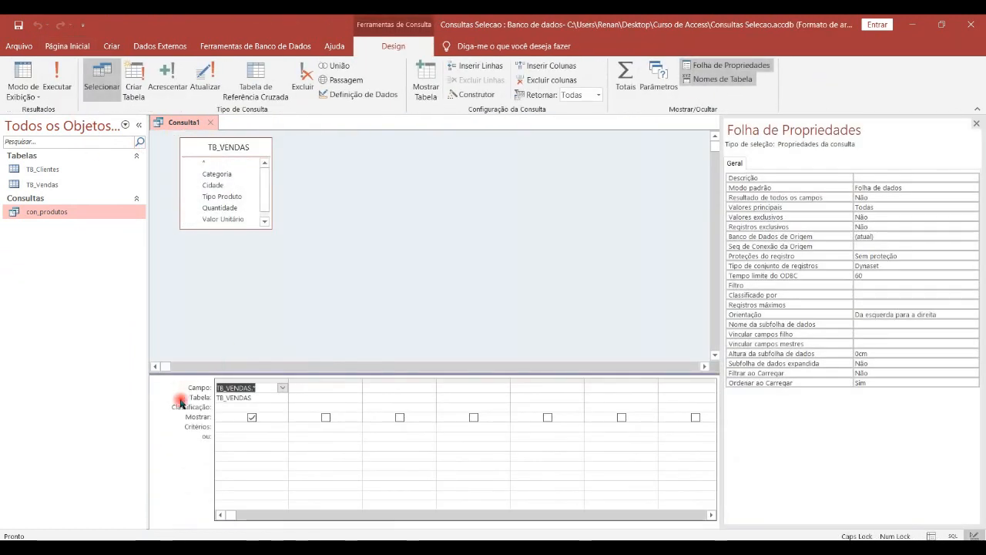
Step: Replace the TB_VENDAS.* column in the query grid with the fields Categoria, Cidade and Tipo Produto
{"action": "left_click", "coordinate": [245, 380]}
{"action": "key", "text": "Delete"}
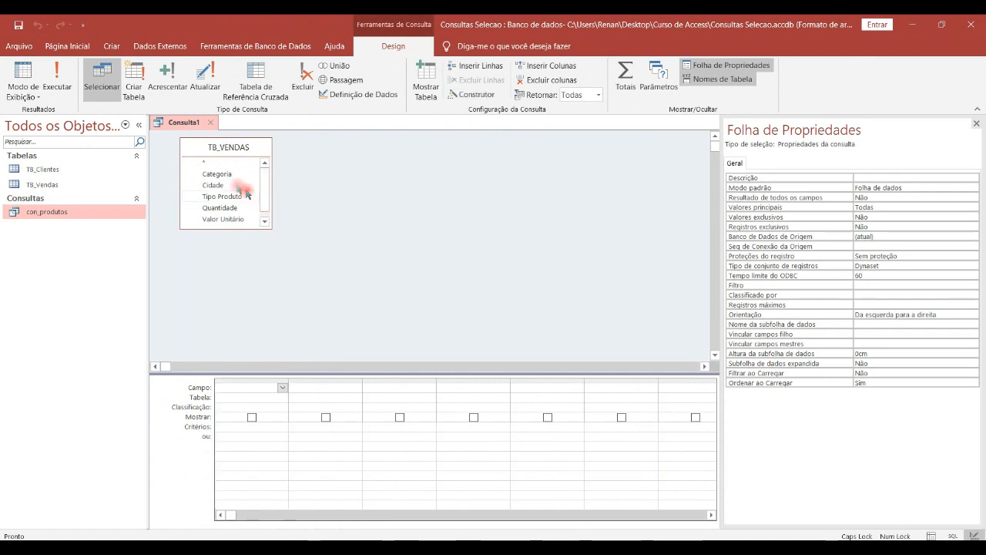
{"action": "double_click", "coordinate": [235, 175]}
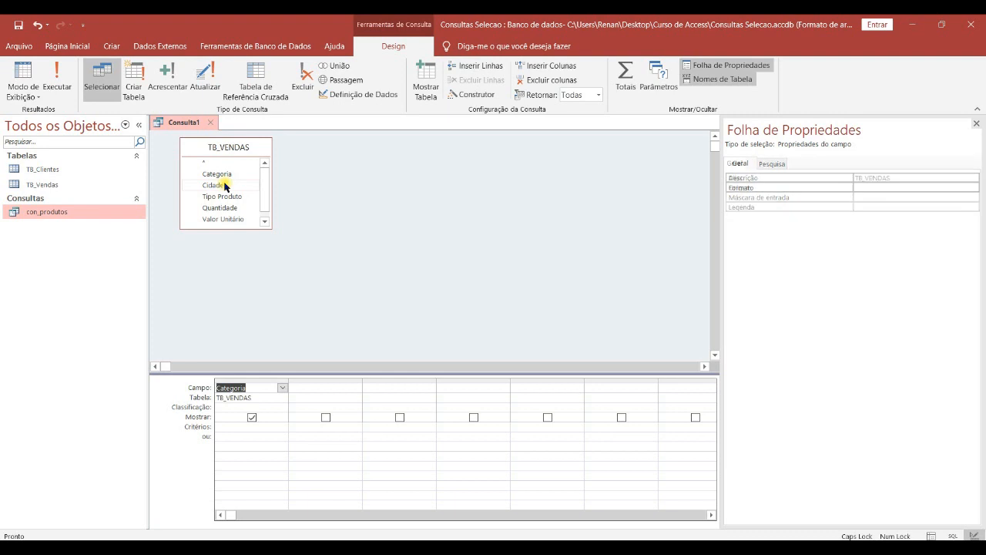
{"action": "double_click", "coordinate": [222, 186]}
{"action": "double_click", "coordinate": [228, 197]}
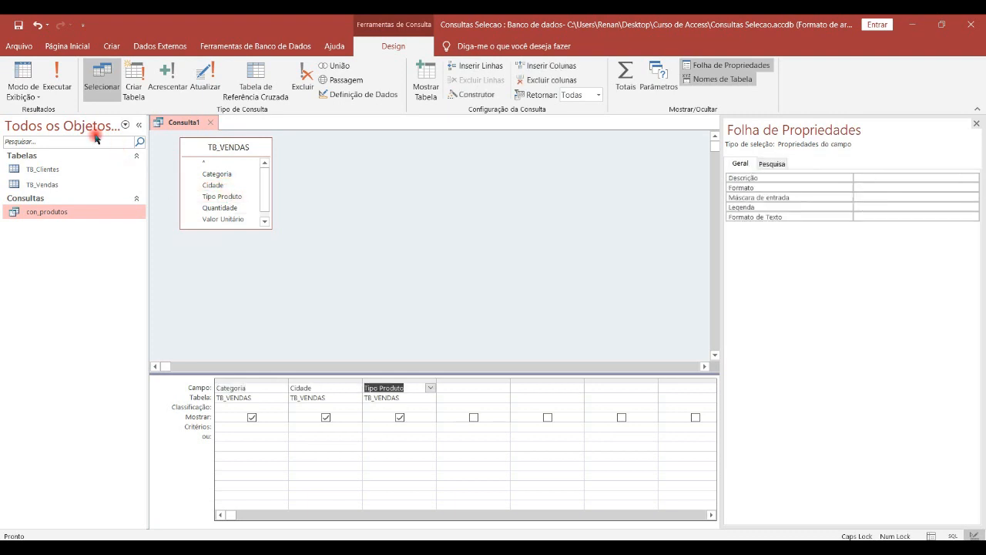
Step: Examine the query's SQL statement, run it to view its records, and return to Design view
{"action": "left_click", "coordinate": [24, 94]}
{"action": "left_click", "coordinate": [35, 139]}
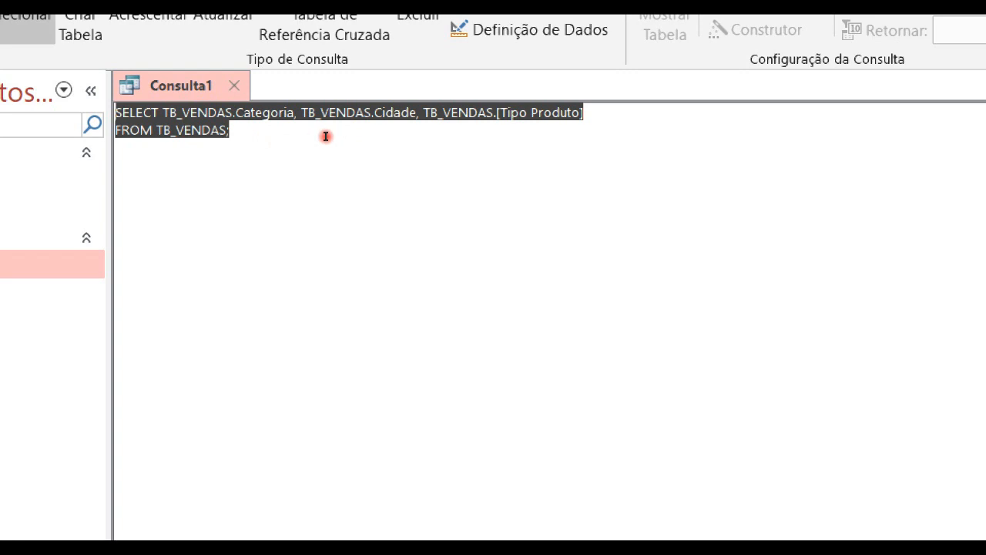
{"action": "left_click", "coordinate": [61, 76]}
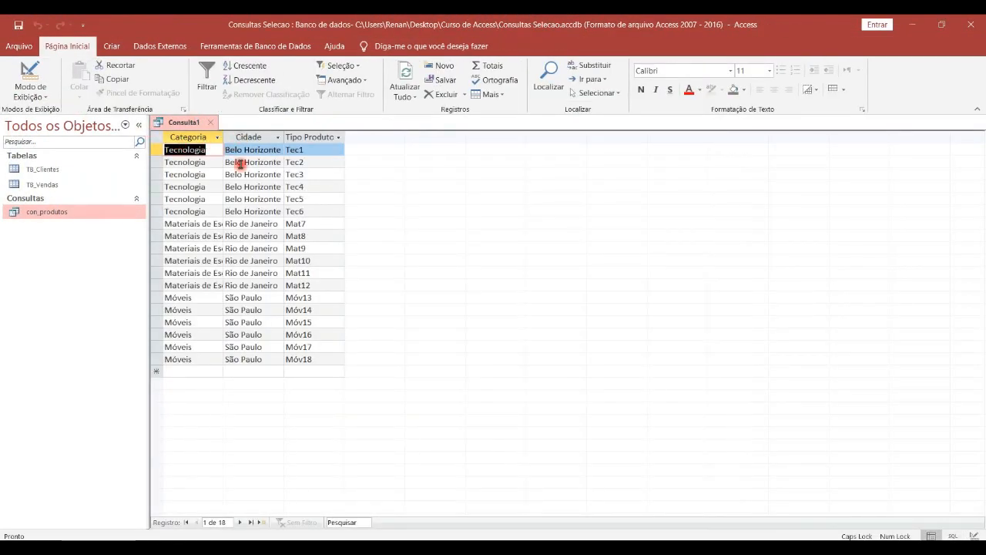
{"action": "left_click", "coordinate": [27, 71]}
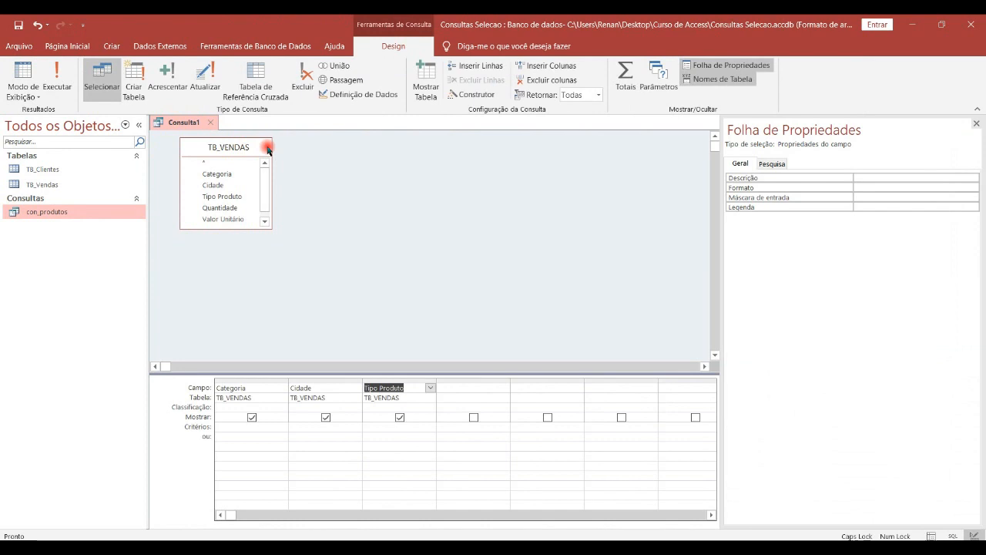
Step: Append ,* after TB_VENDAS.[Tipo Produto] in the query's SQL statement and run it
{"action": "left_click", "coordinate": [30, 92]}
{"action": "left_click", "coordinate": [50, 142]}
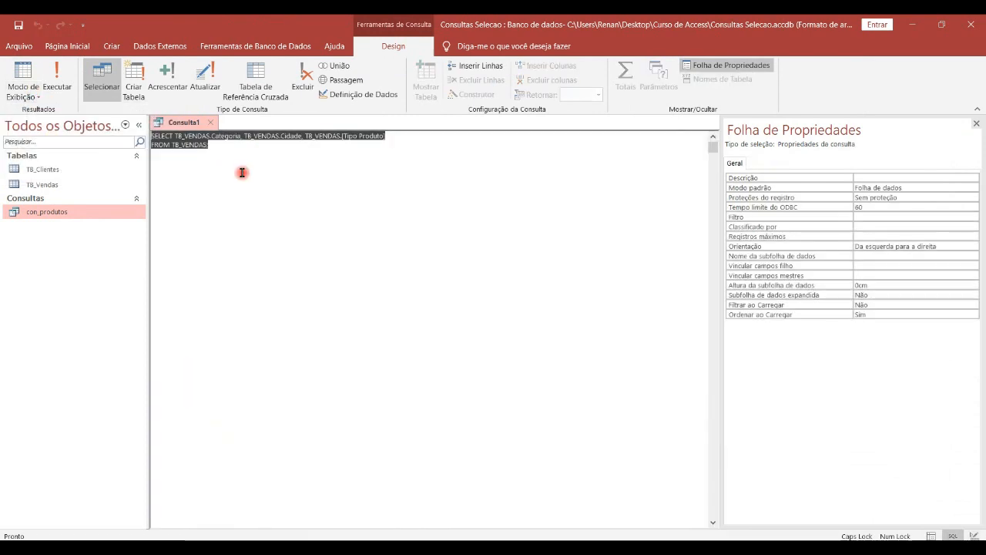
{"action": "left_click", "coordinate": [389, 136]}
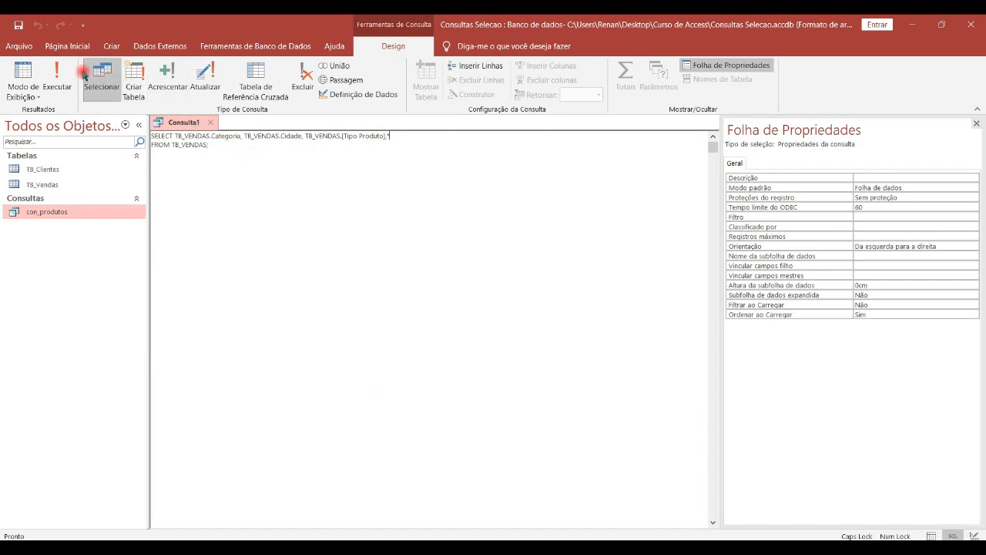
{"action": "left_click", "coordinate": [57, 75]}
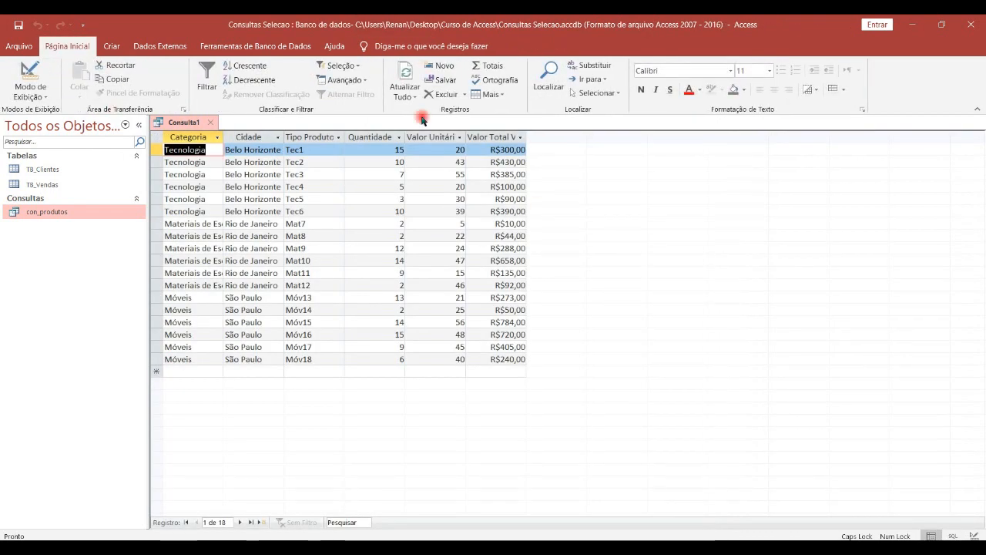
Step: Set the query property Resultado de todos os campos to Não in Design view and run the query
{"action": "left_click", "coordinate": [29, 73]}
{"action": "left_click", "coordinate": [332, 188]}
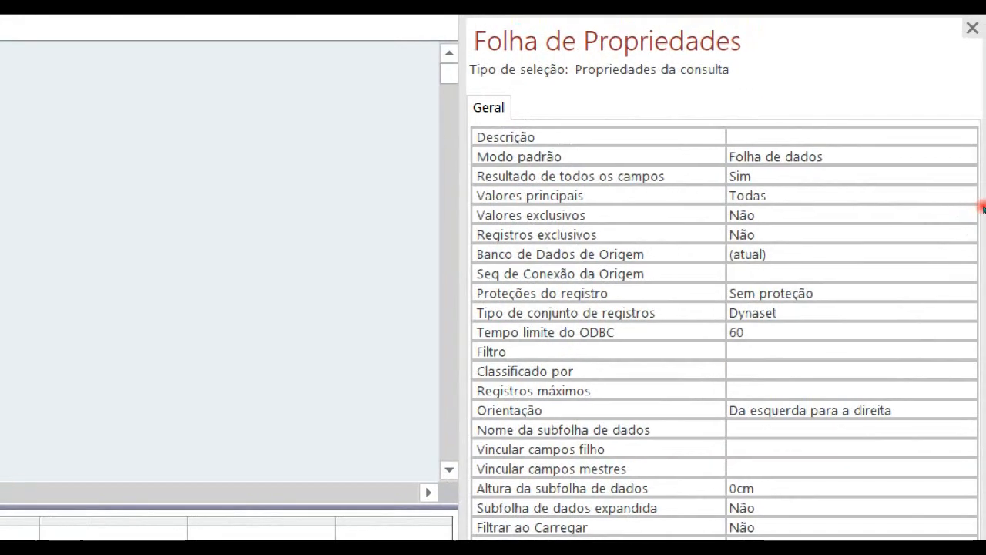
{"action": "left_click", "coordinate": [943, 181]}
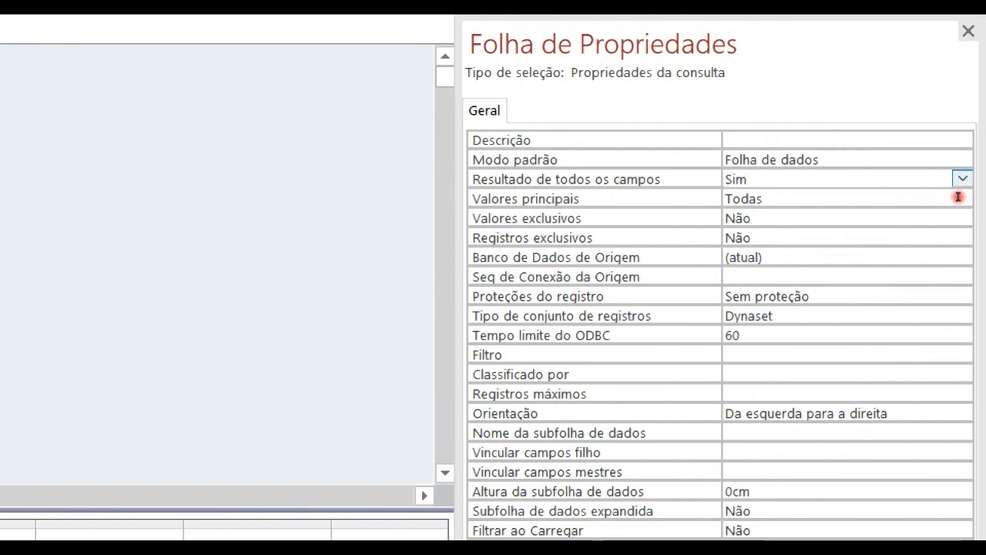
{"action": "left_click", "coordinate": [963, 179]}
{"action": "left_click", "coordinate": [958, 216]}
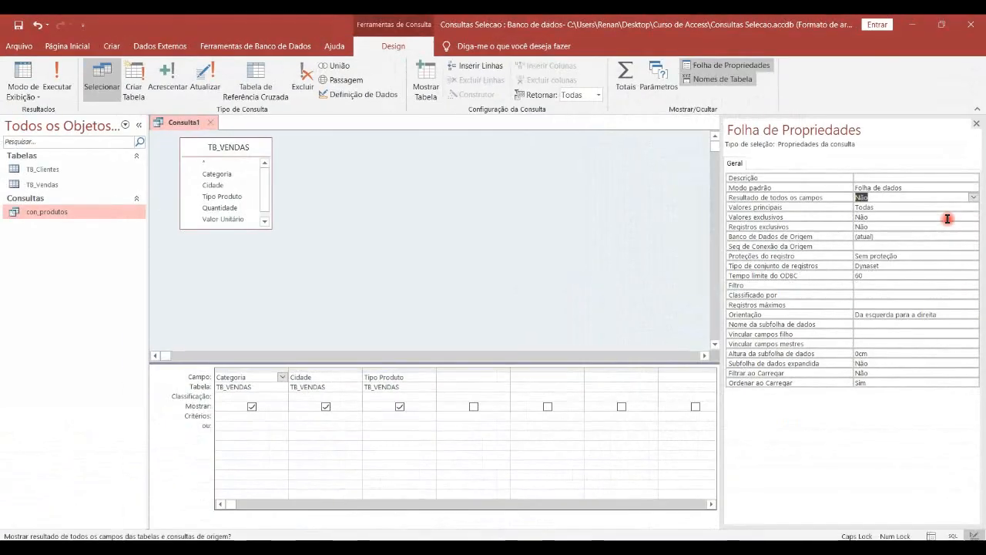
{"action": "left_click", "coordinate": [58, 77]}
Step: Show the query in SQL view and place the text cursor at the end of the SELECT line
{"action": "left_click", "coordinate": [31, 91]}
{"action": "left_click", "coordinate": [62, 144]}
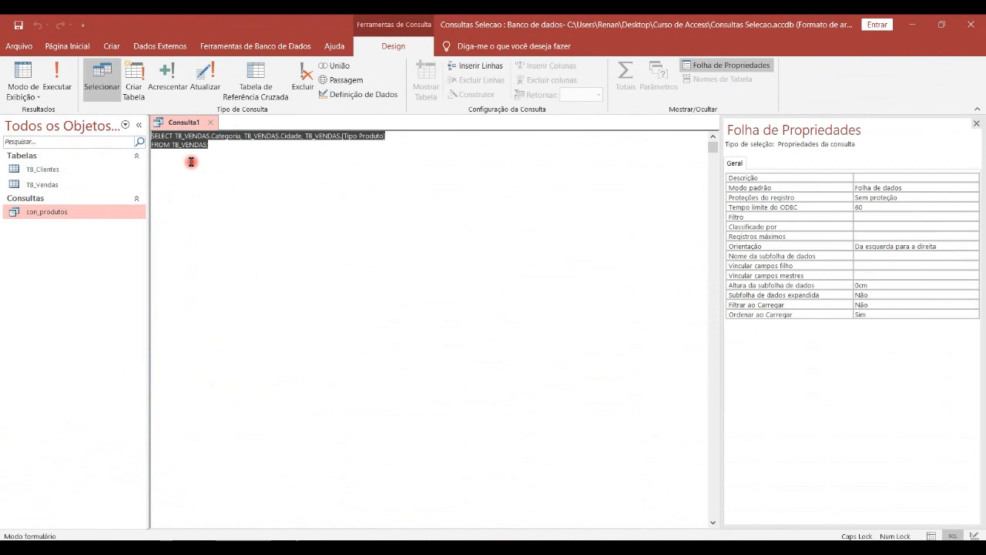
{"action": "left_click", "coordinate": [412, 136]}
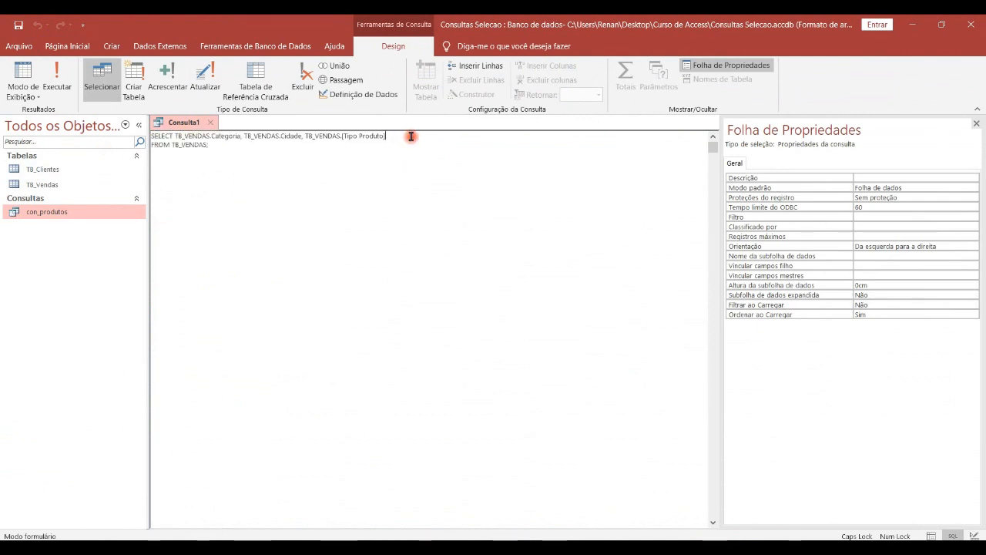